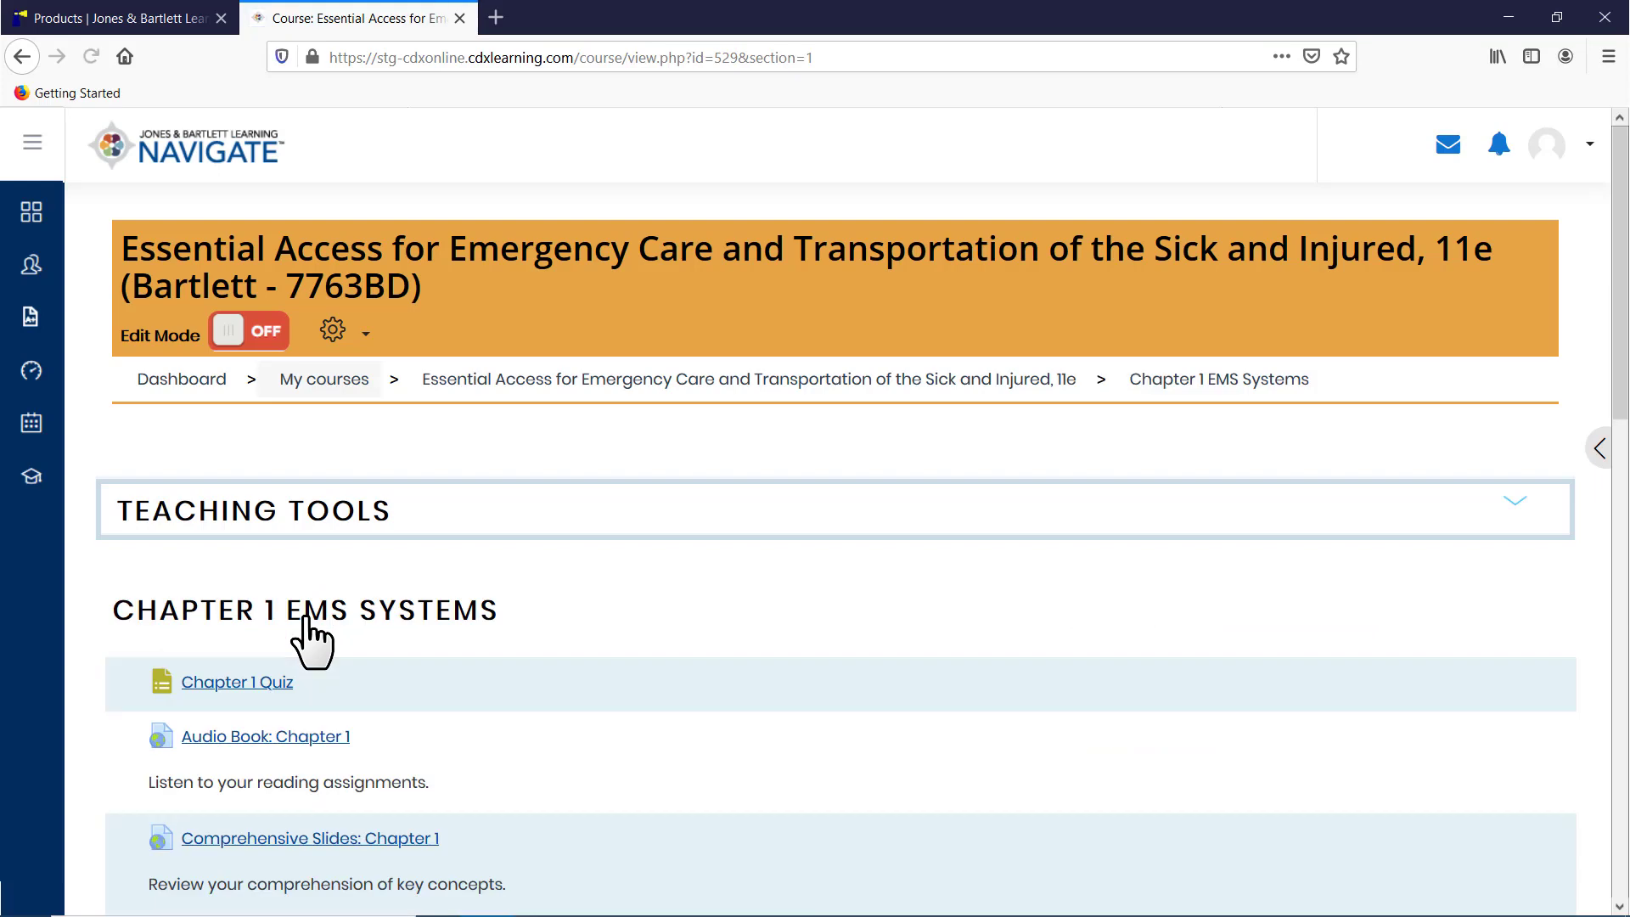
Step: Turn on edit mode for the course
click(243, 342)
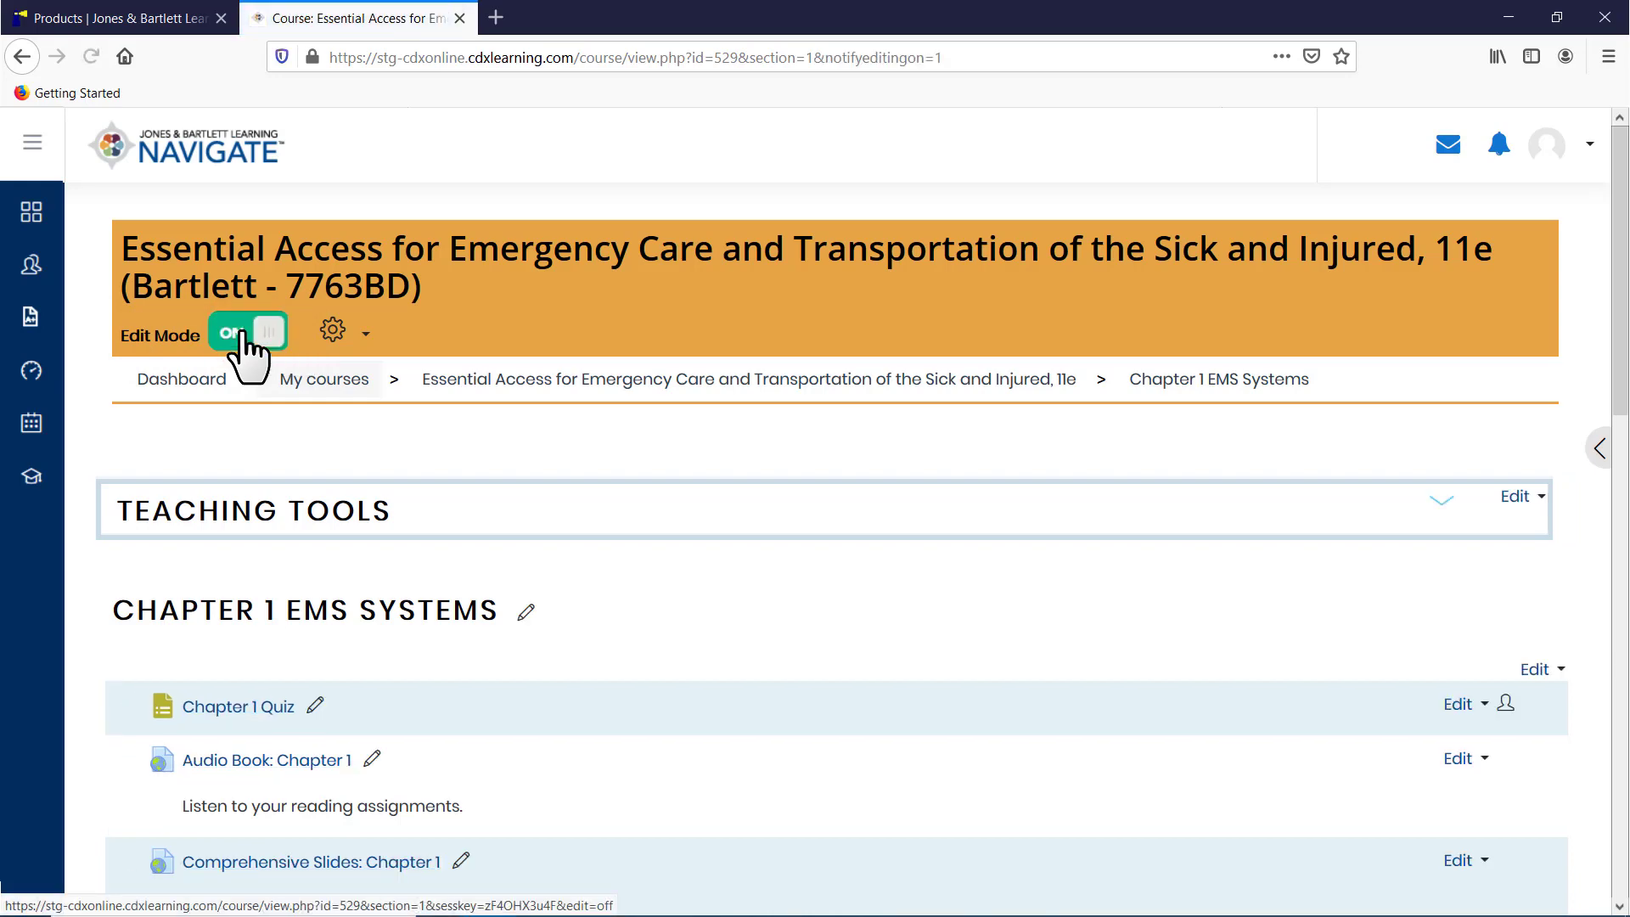
drag(1618, 373, 1616, 801)
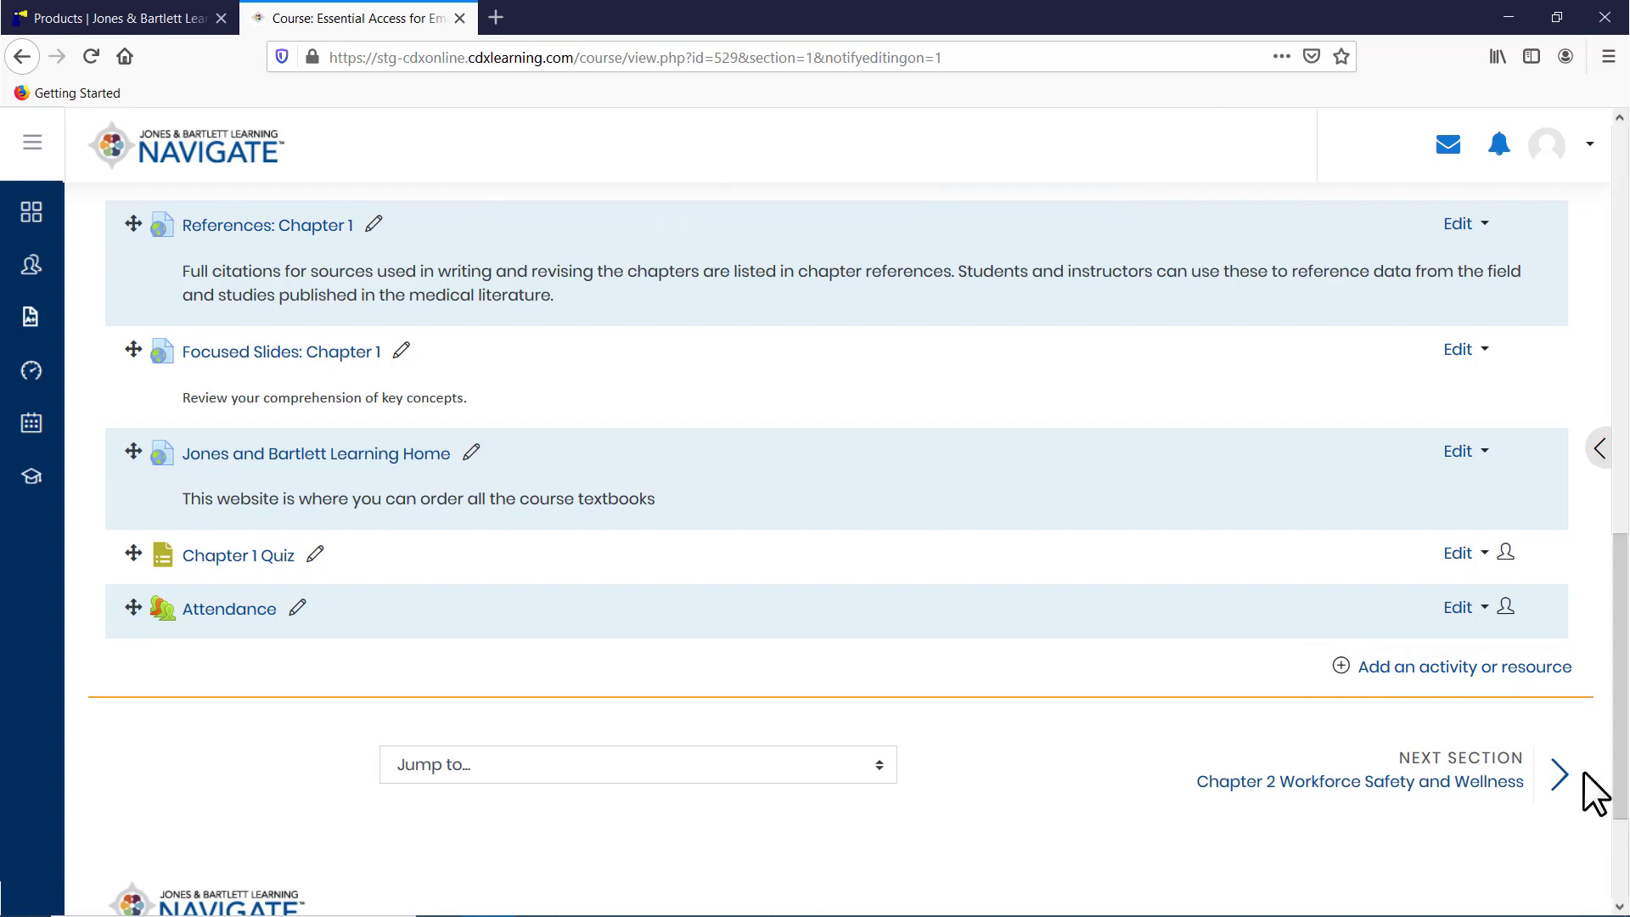
Step: Add a new Forum activity to the Chapter 1 EMS Systems section
click(1441, 668)
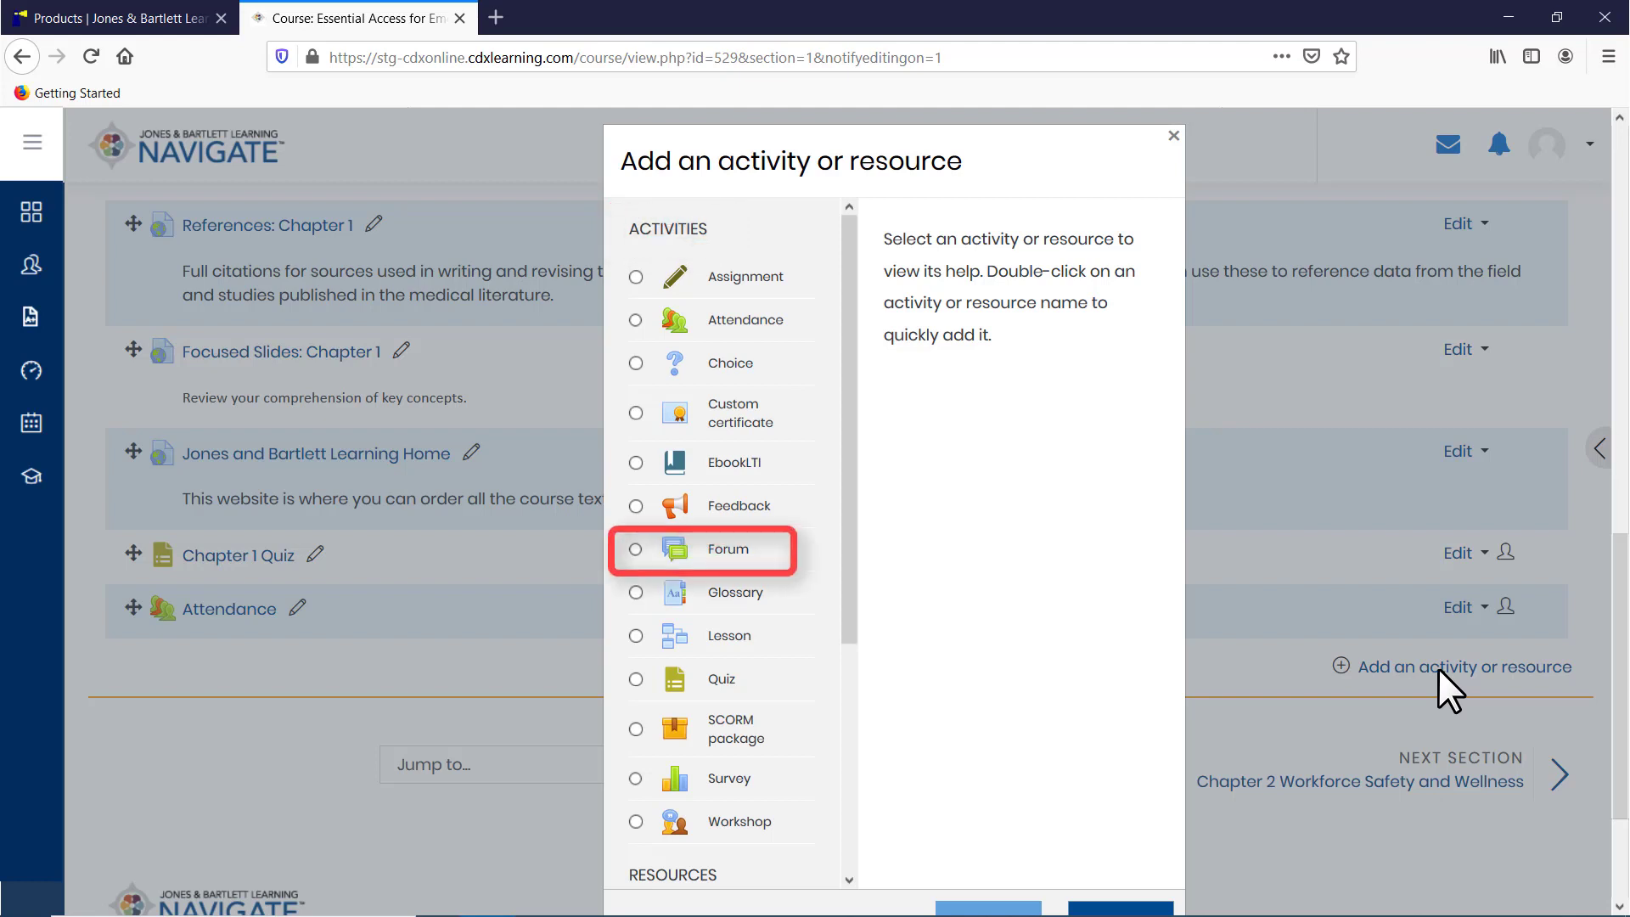
click(717, 549)
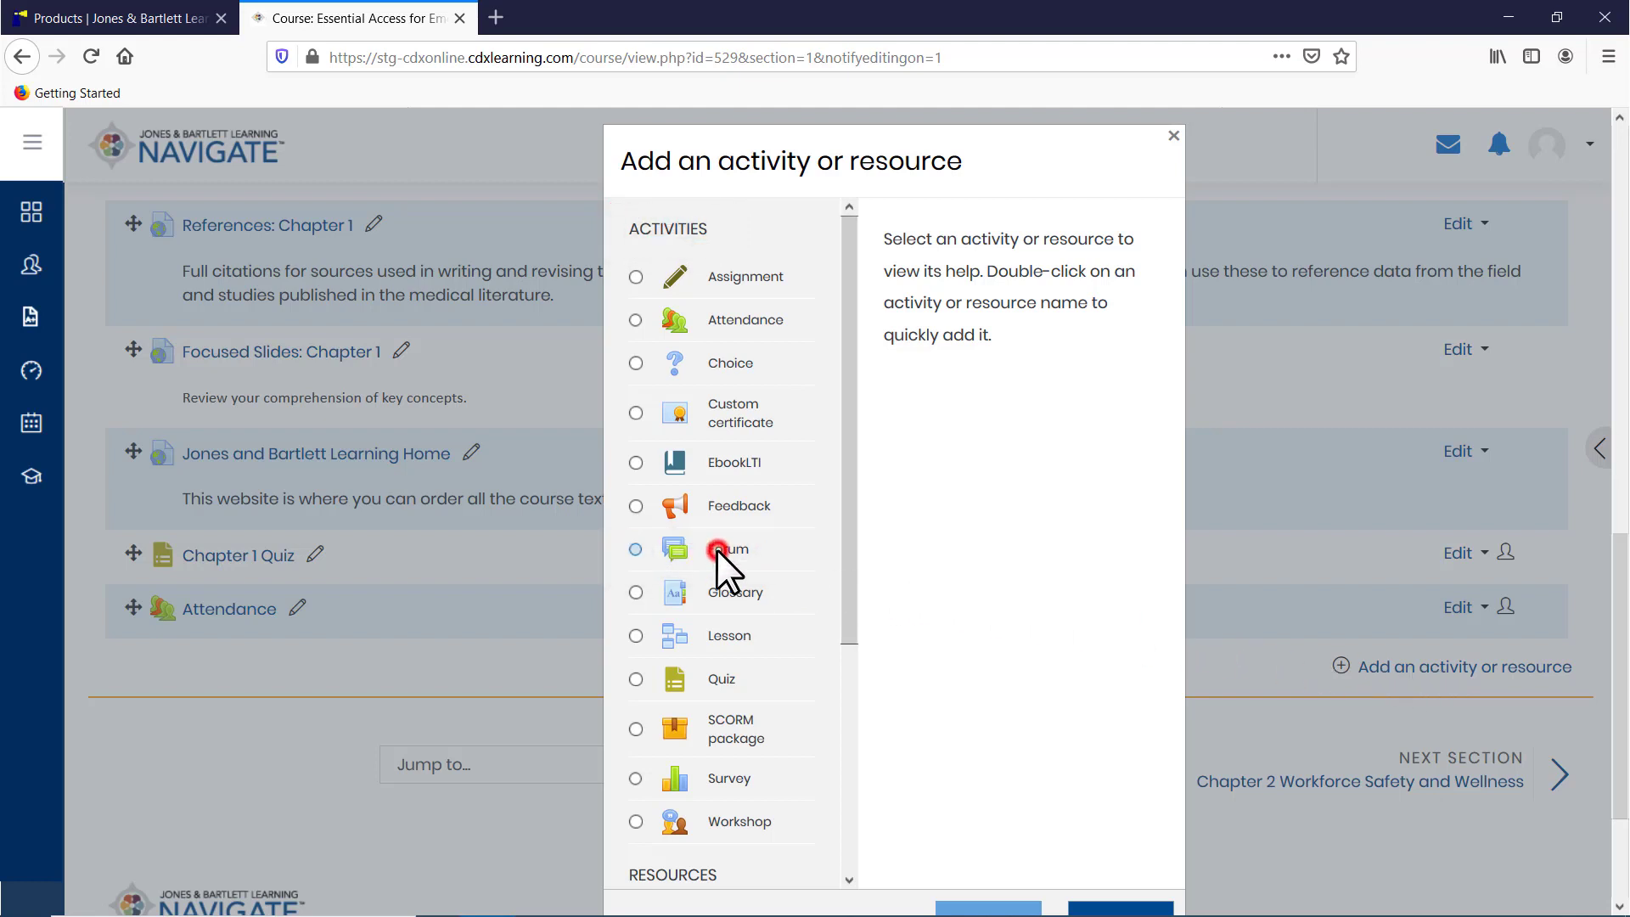
scroll(976, 599, down, 3)
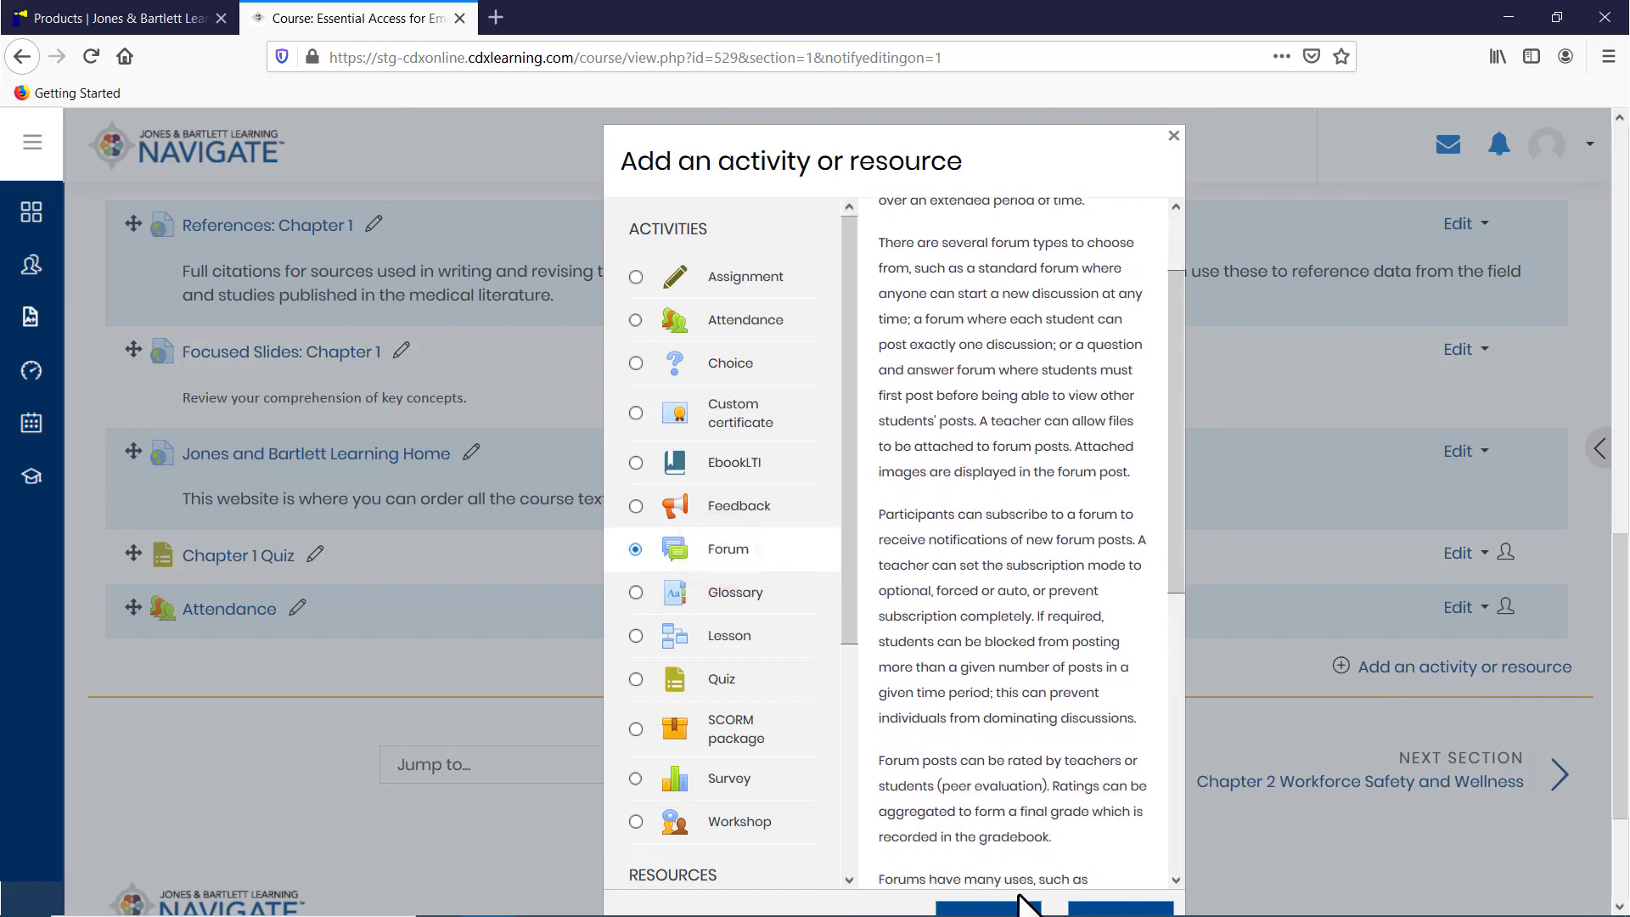
scroll(1028, 907, down, 2)
click(1007, 828)
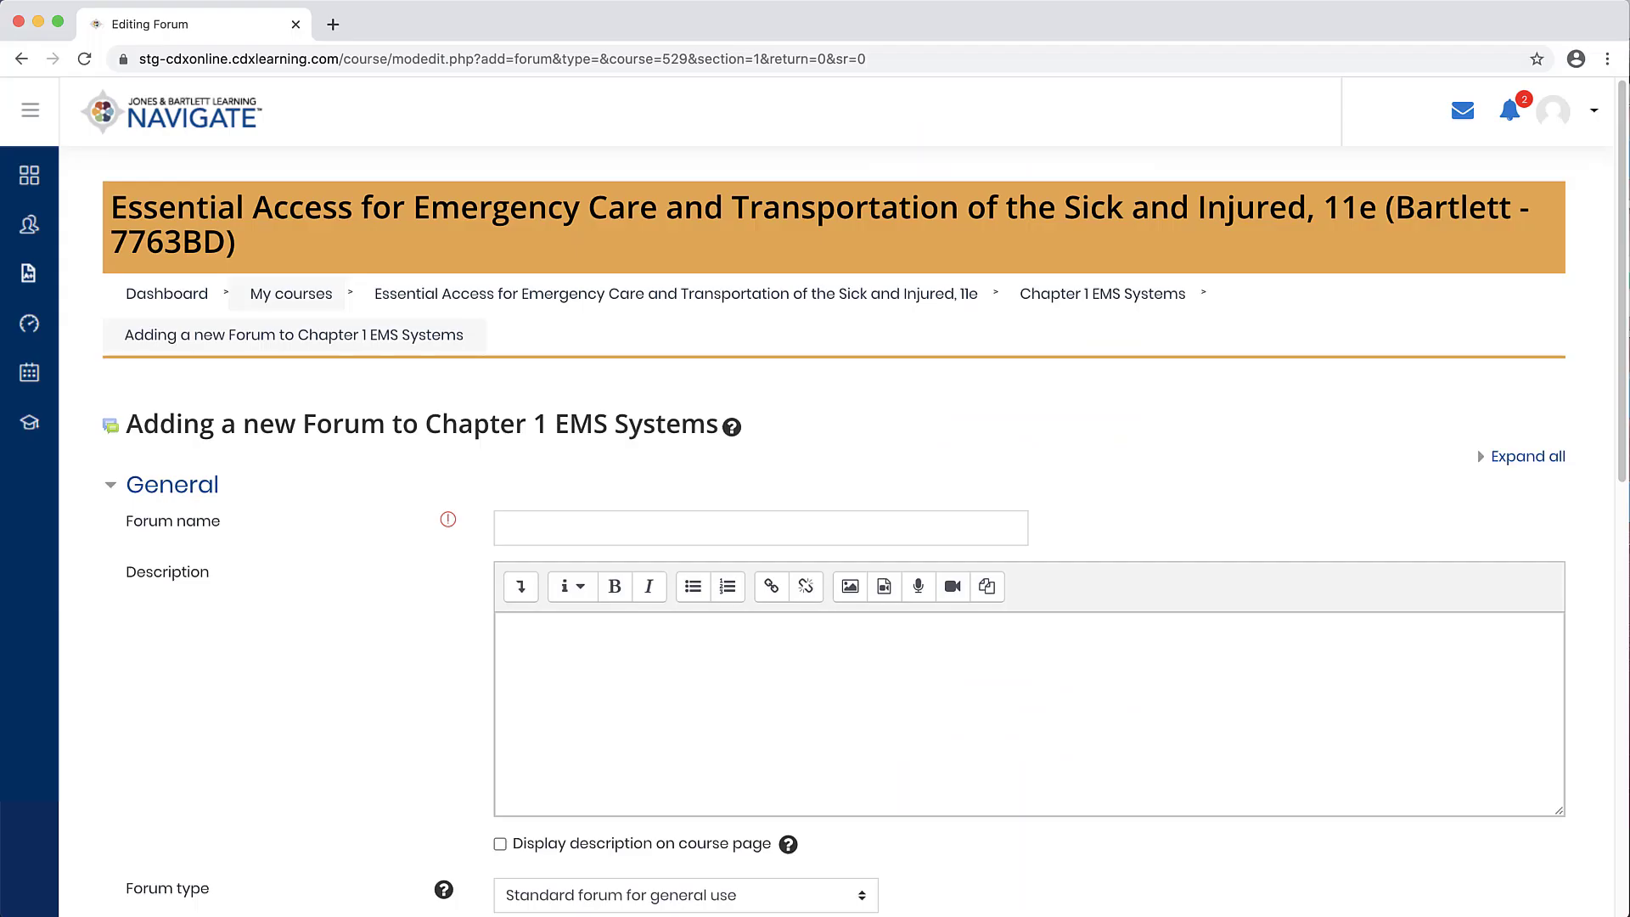
scroll(864, 497, down, 2)
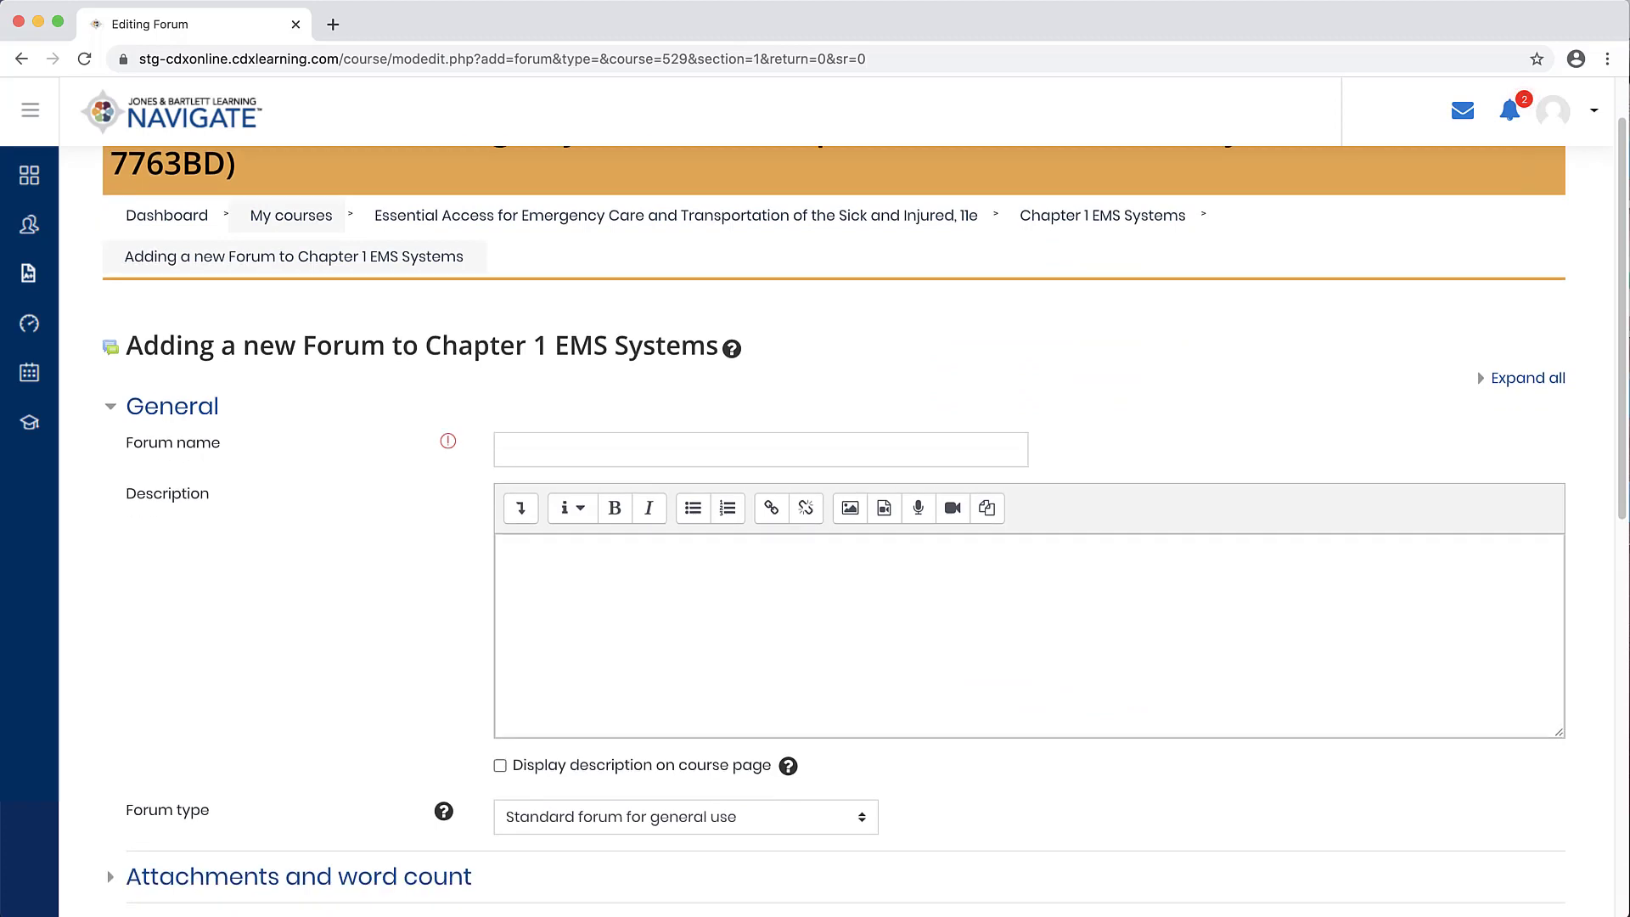
scroll(864, 498, down, 1)
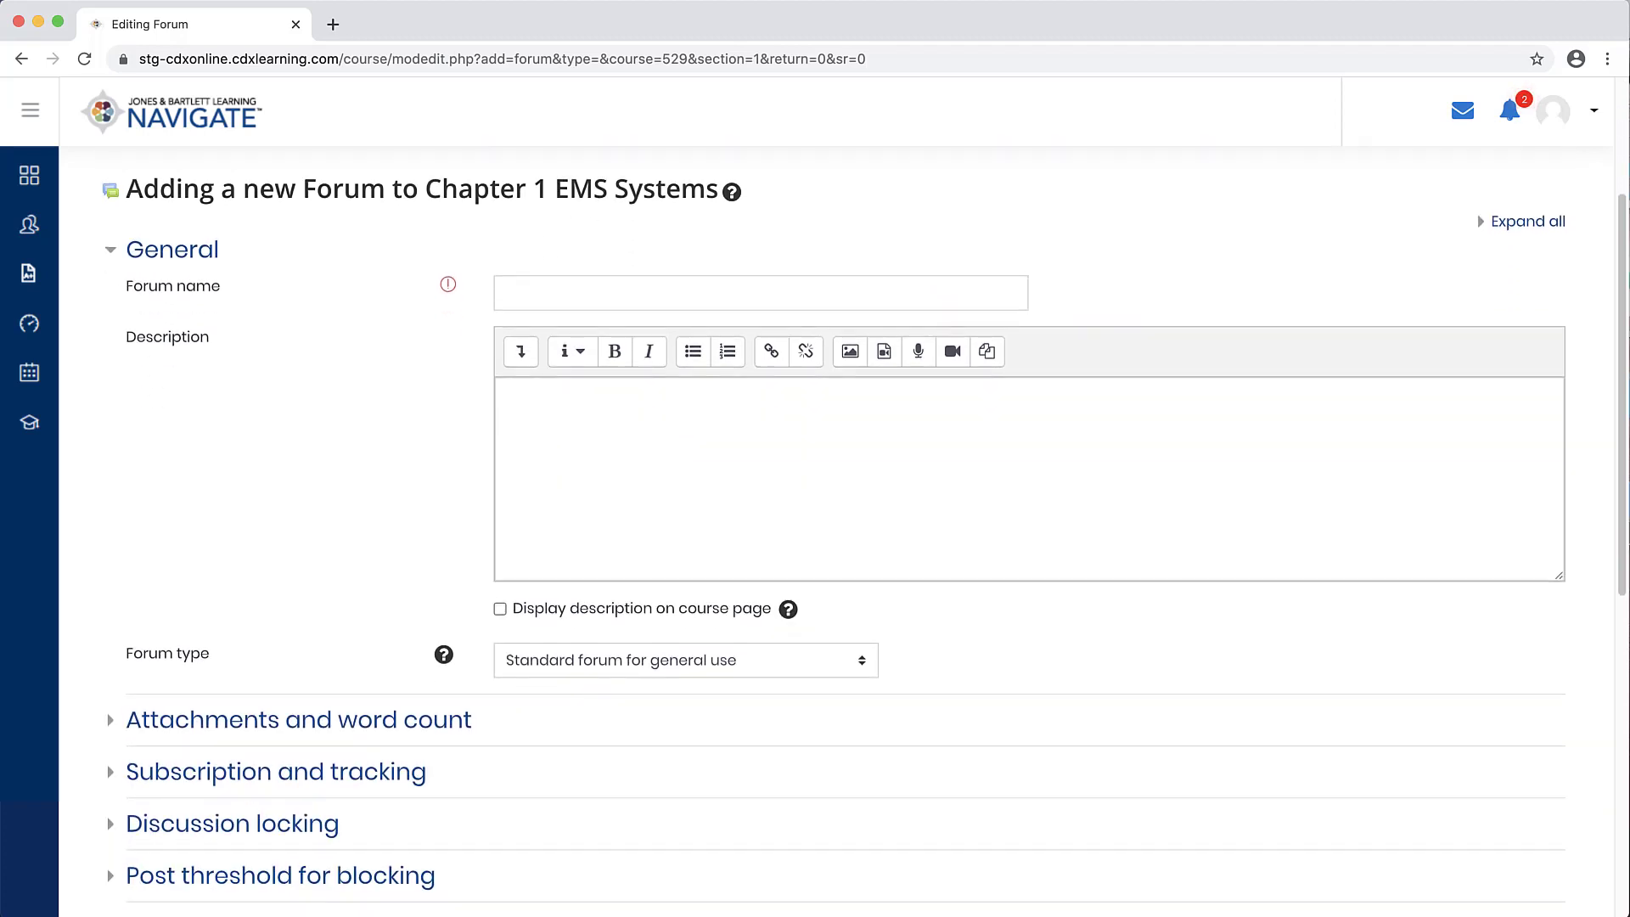
Step: Name the forum Chapter 1 Discussion
click(976, 297)
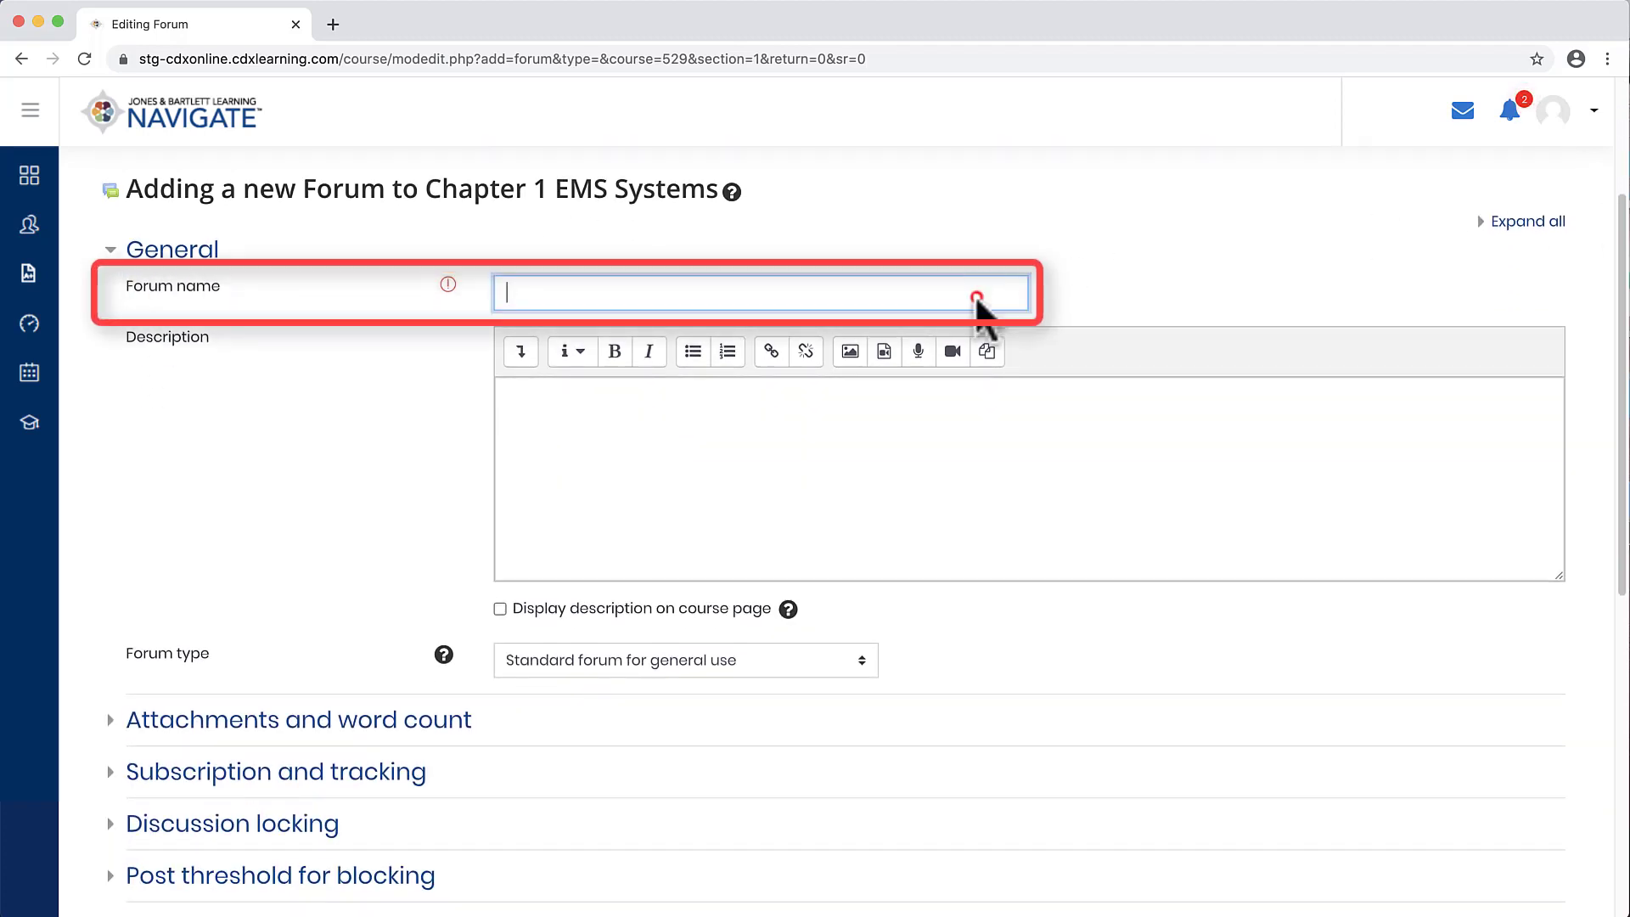
text(Chapter 1 Discussion)
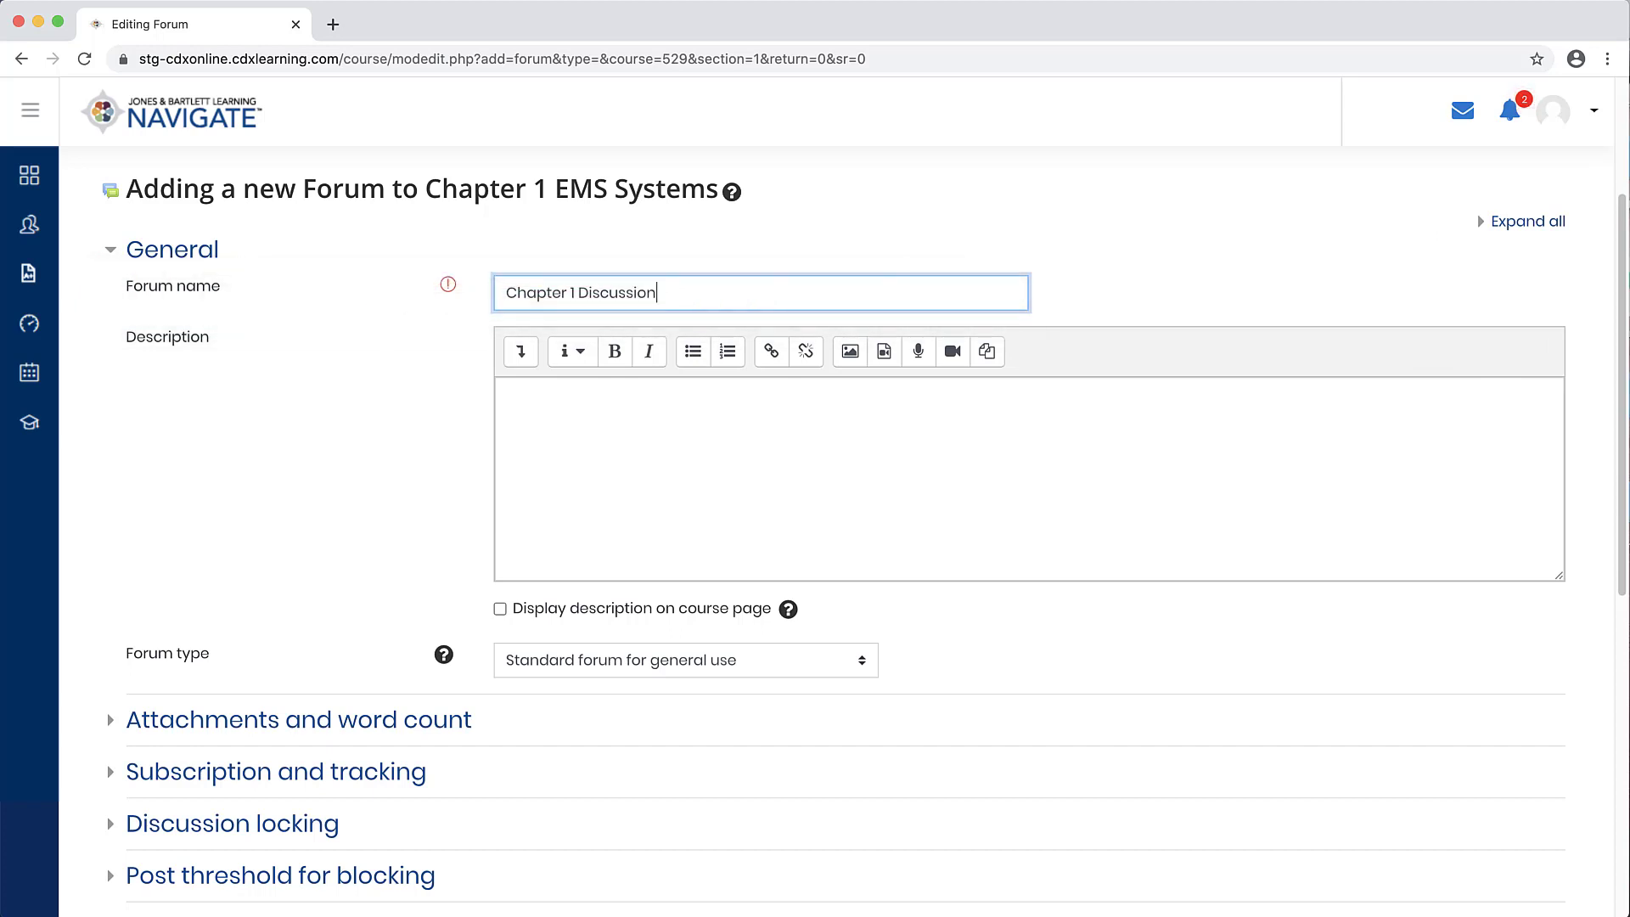
Step: Enter the description "Please use this forum to share your chapter 1 takeaways, as discussed in class." and display it on the course page
click(1314, 469)
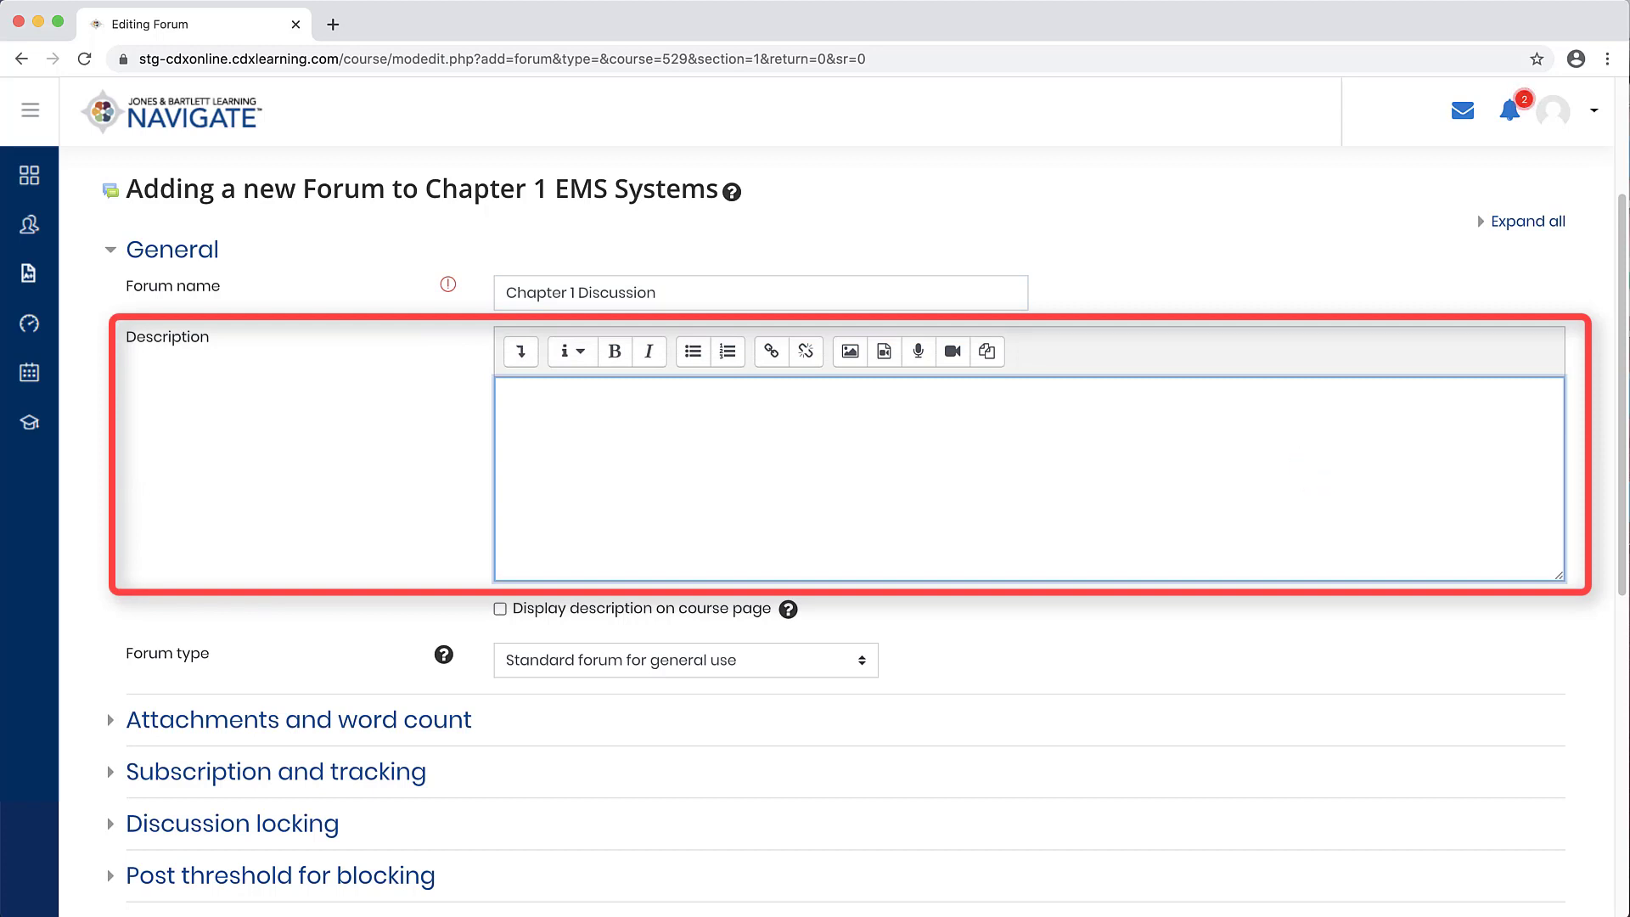
text(Please use this forum to share your chapter 1 takeaways, as discussed in class.)
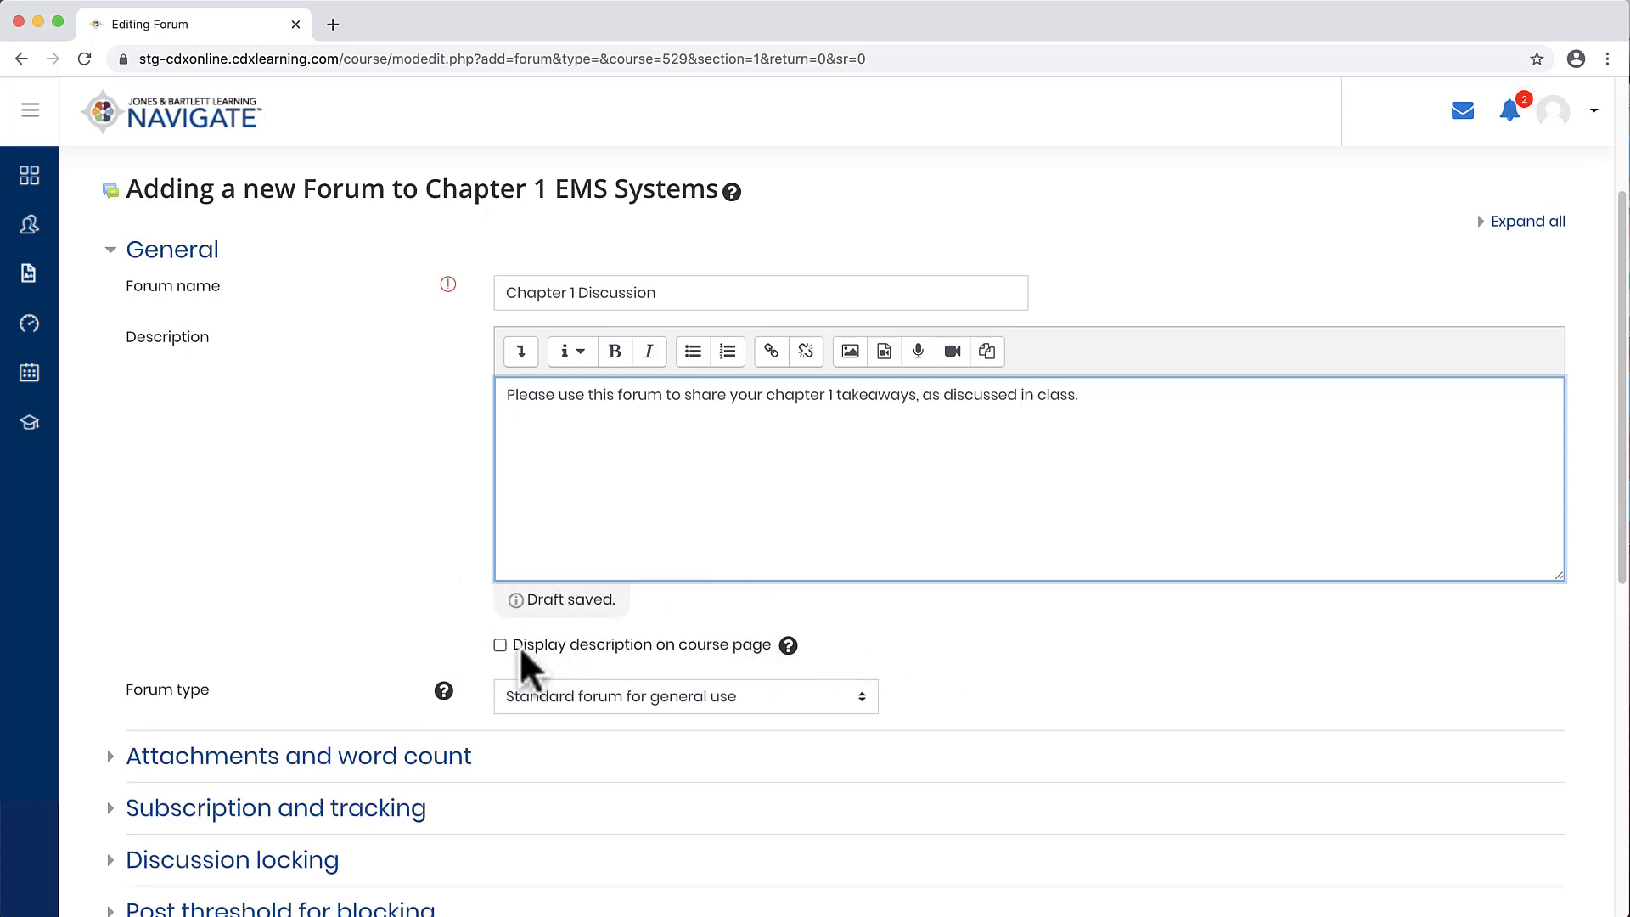
click(500, 646)
click(499, 646)
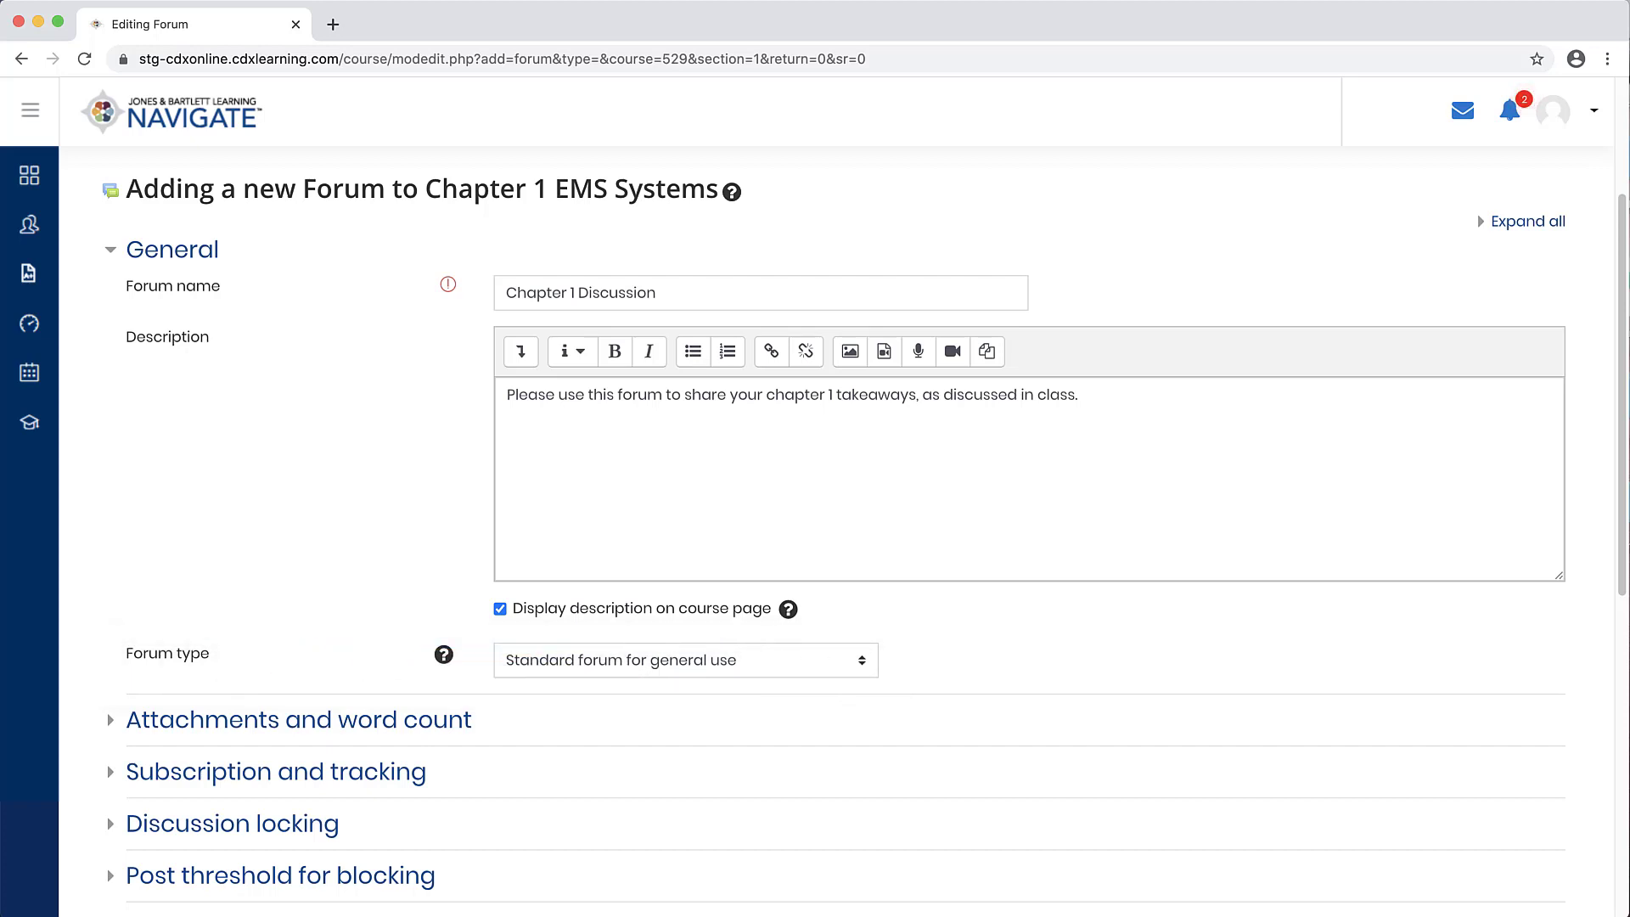
Step: Review the available forum type options and their help explanation, keeping Standard forum for general use
click(858, 664)
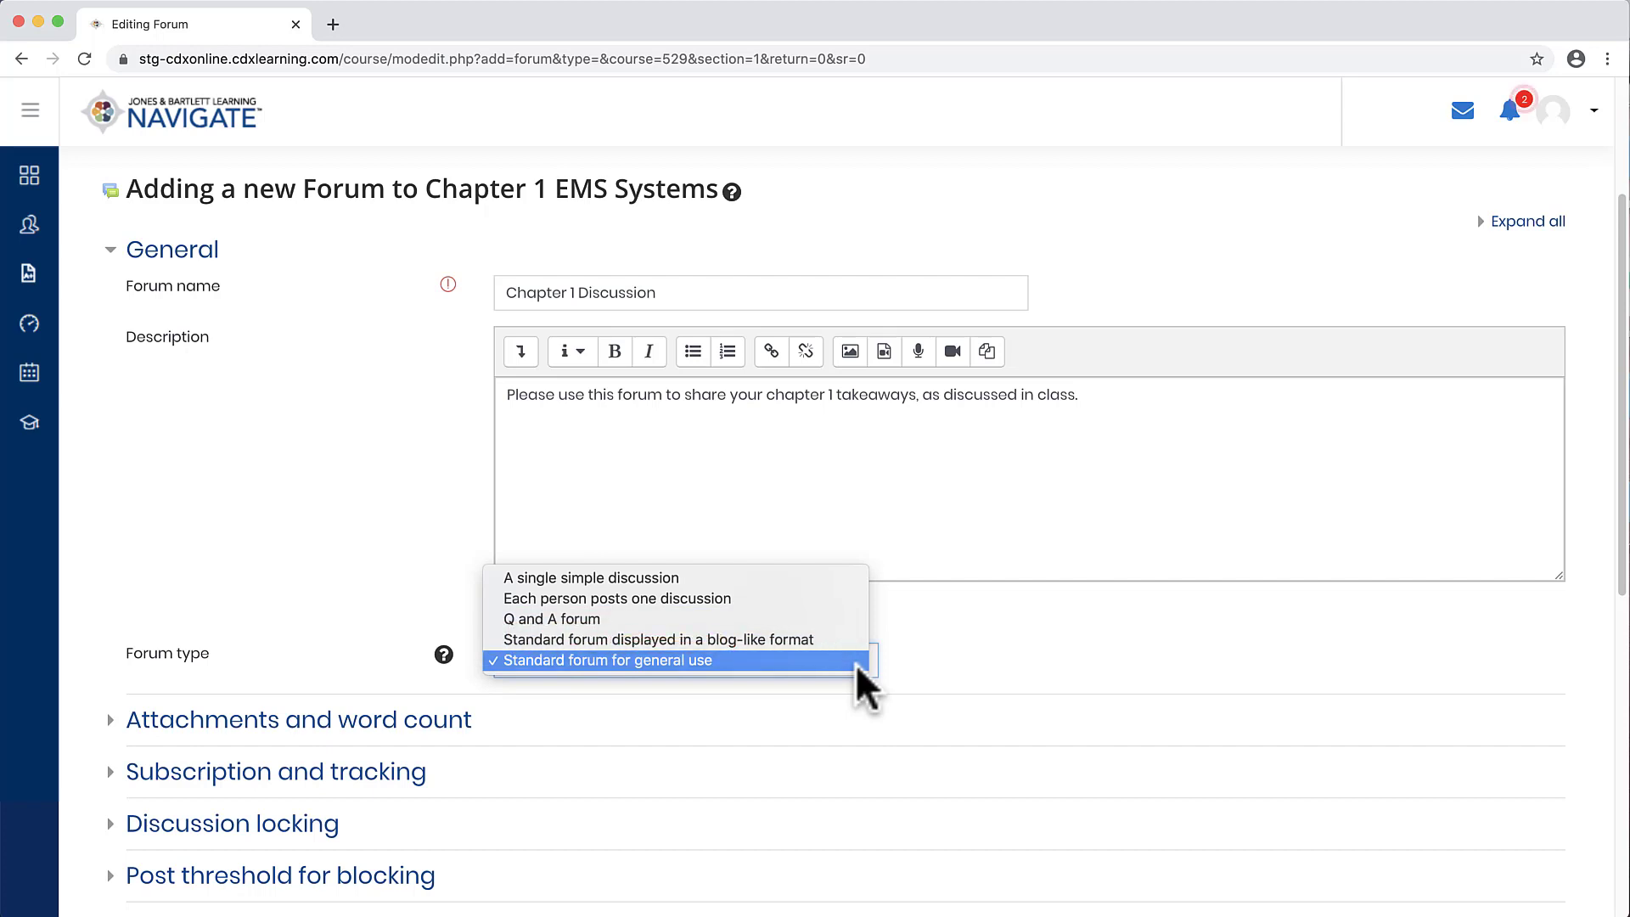
click(859, 664)
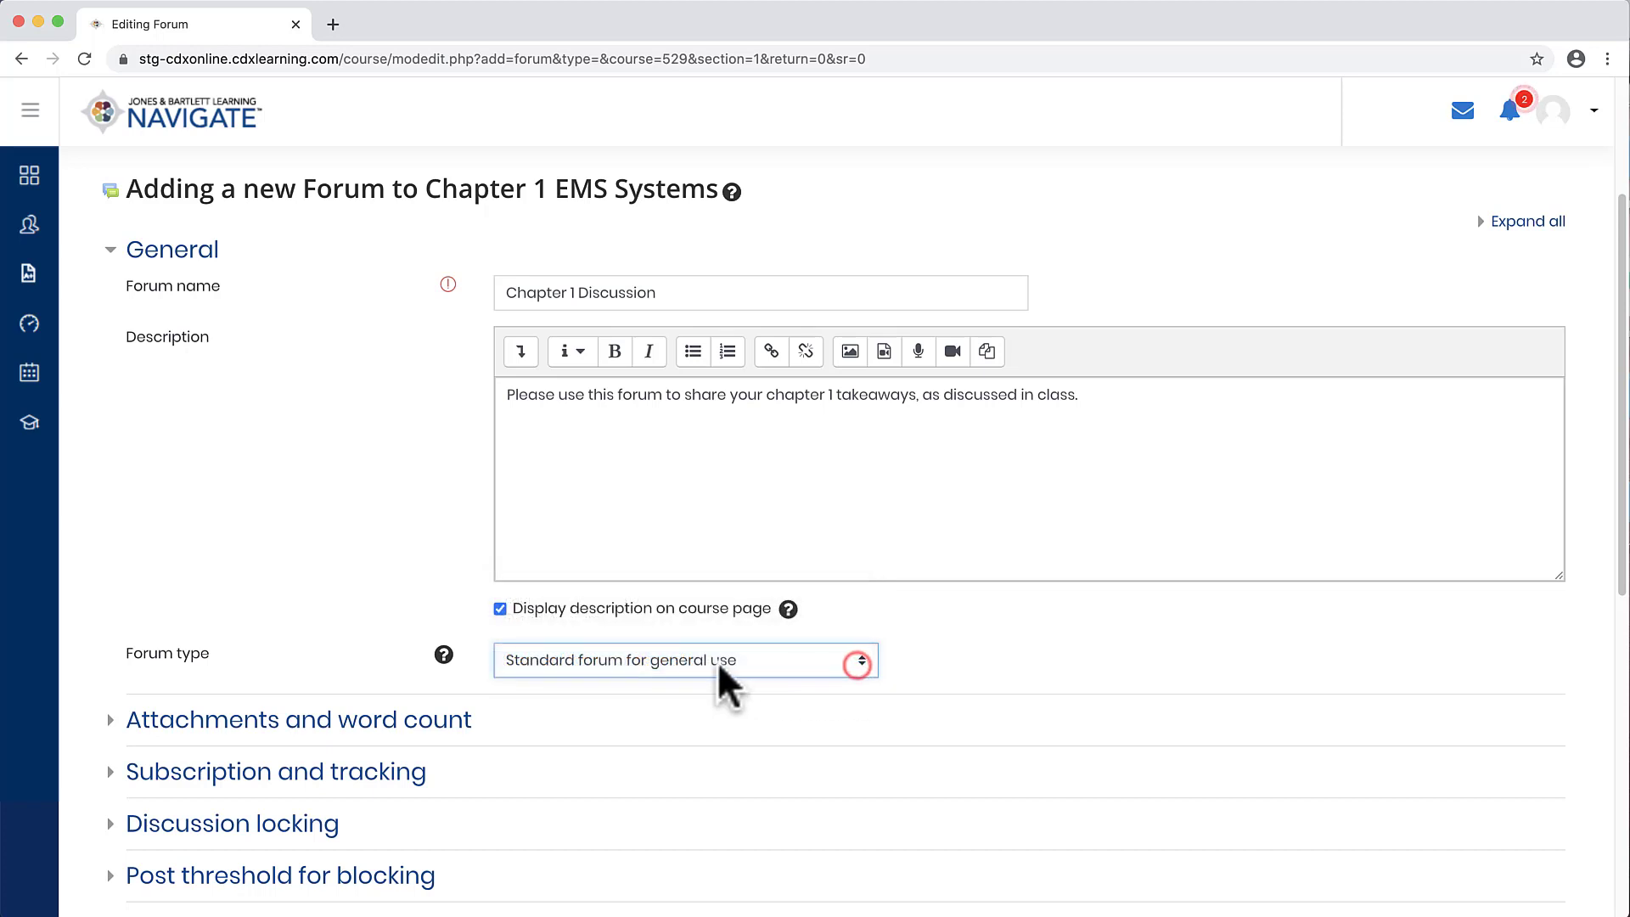
click(442, 659)
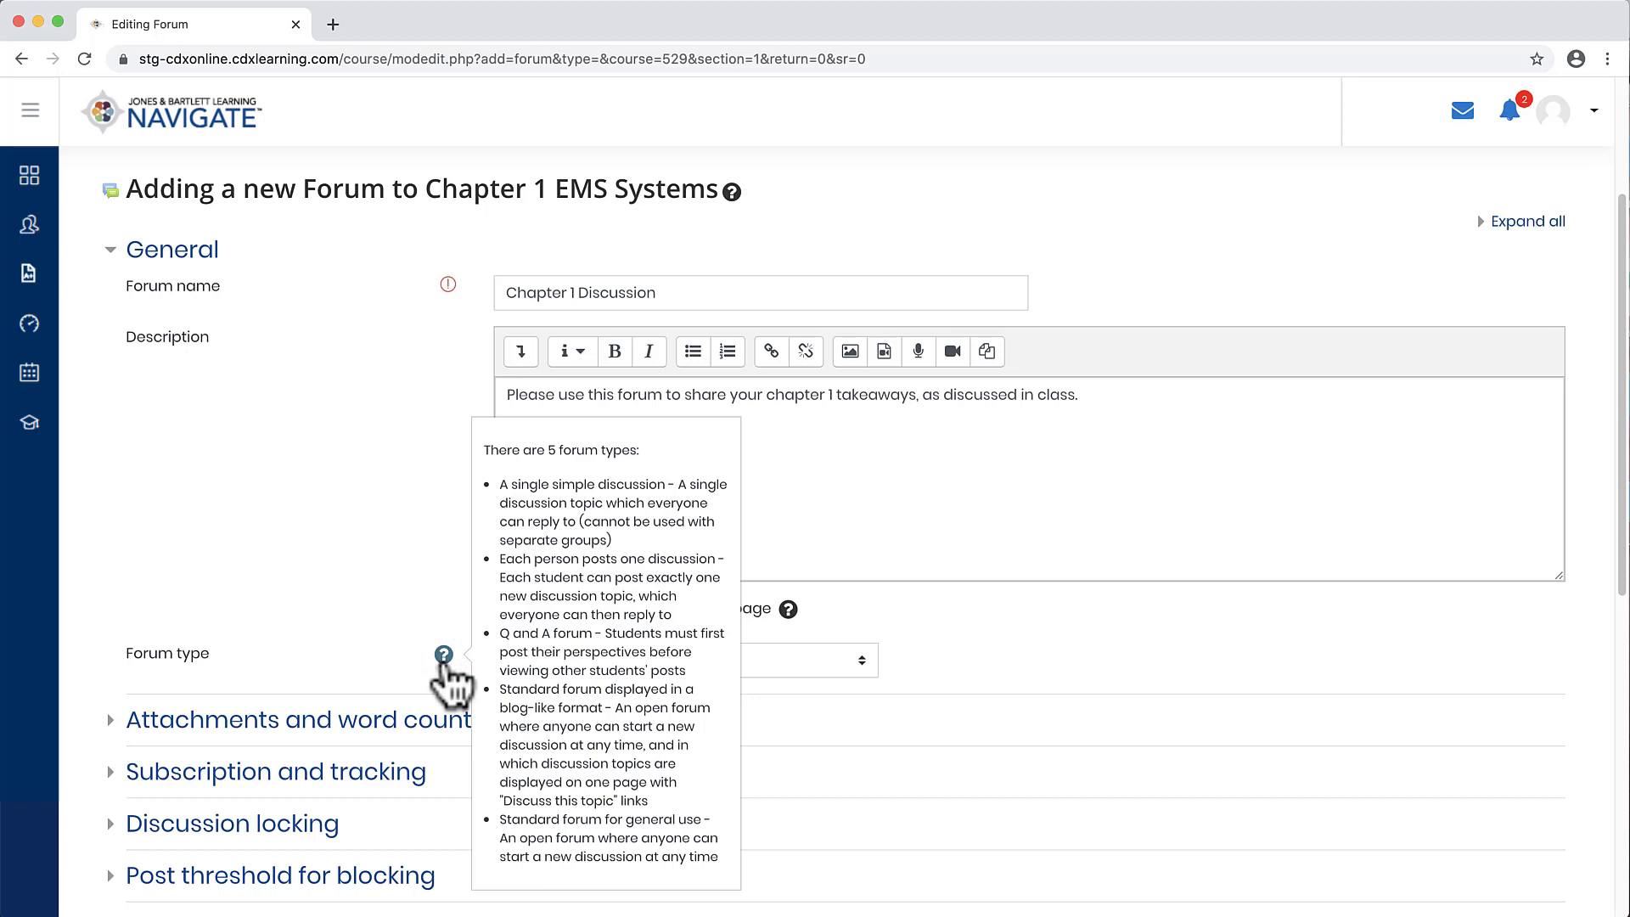
click(298, 447)
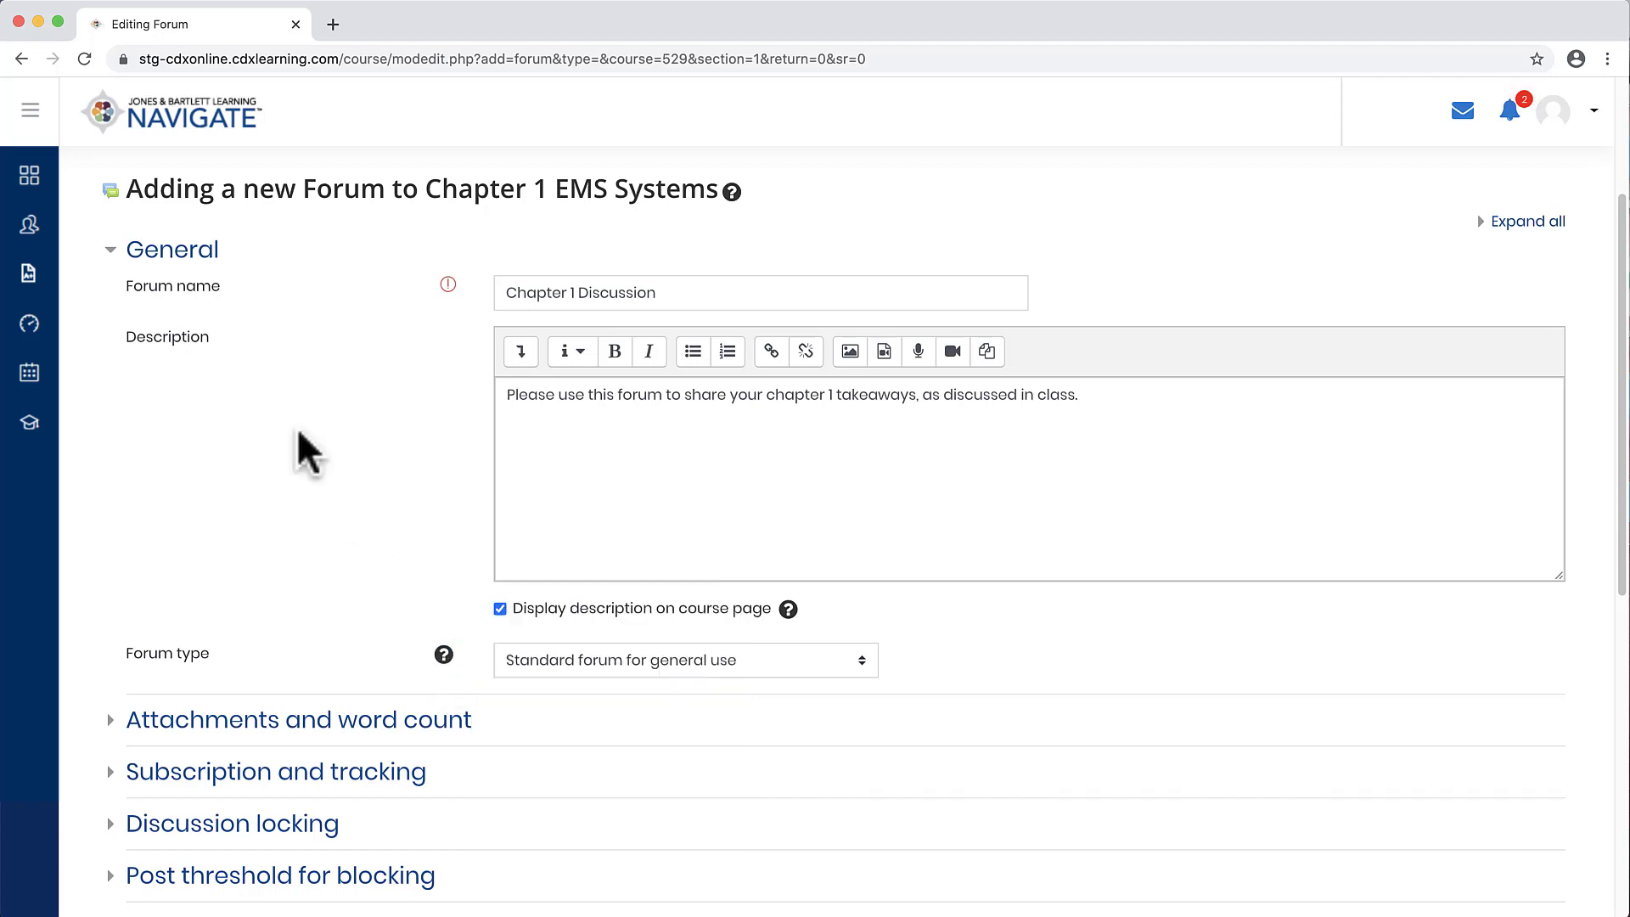
Step: Open the Attachments and word count section and examine the Display word count option
click(190, 254)
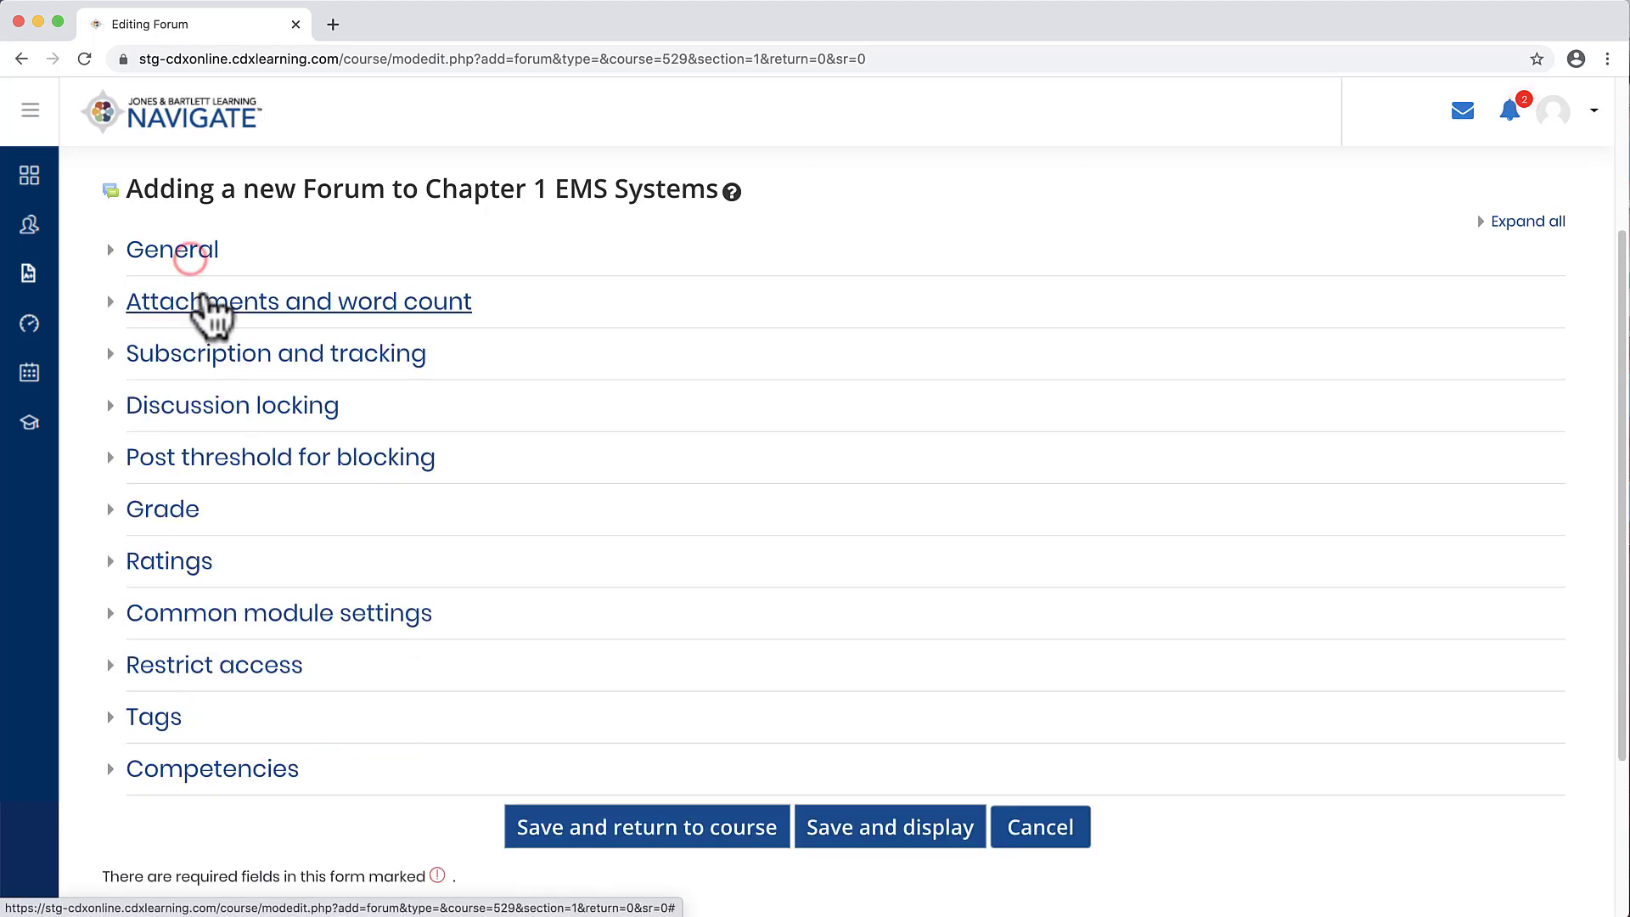
click(216, 312)
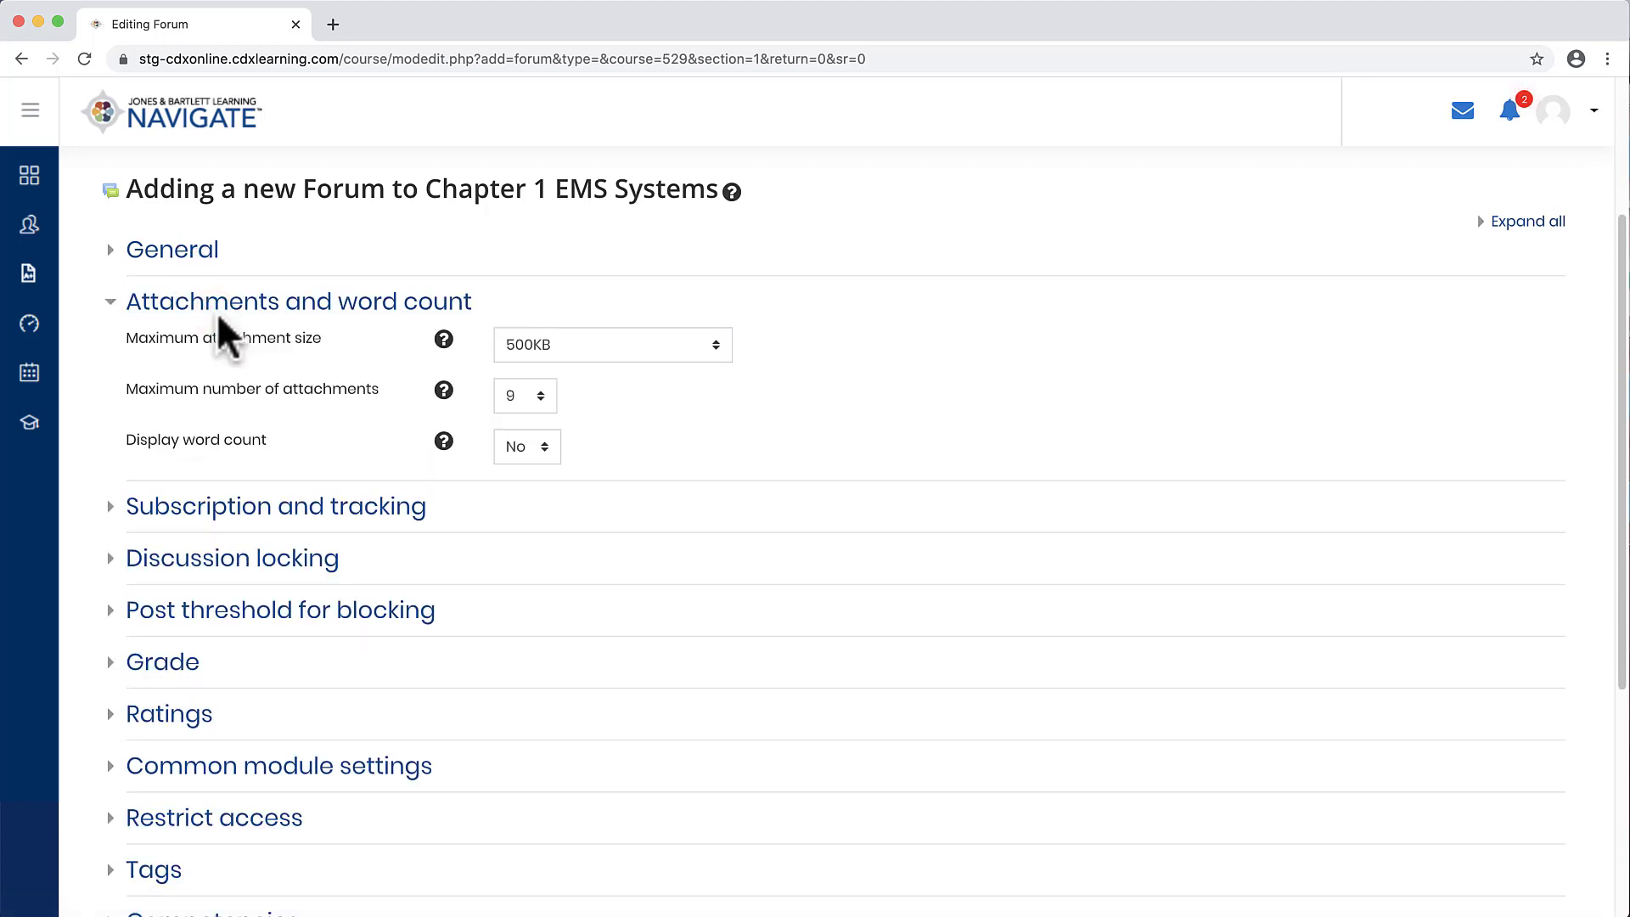
click(547, 454)
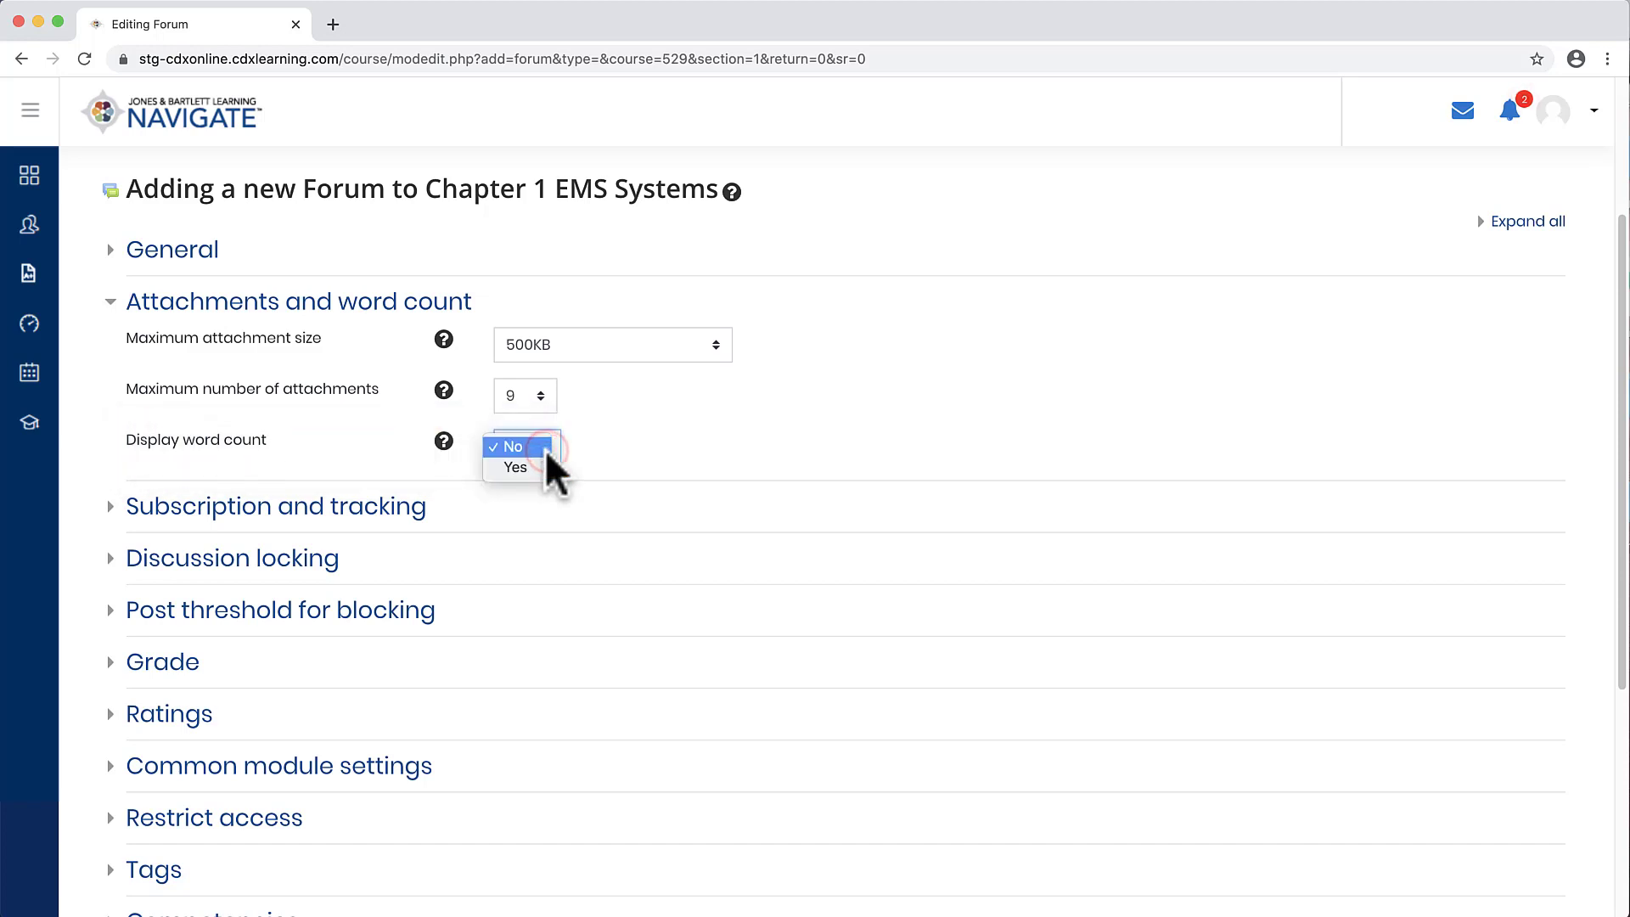
click(640, 454)
click(459, 315)
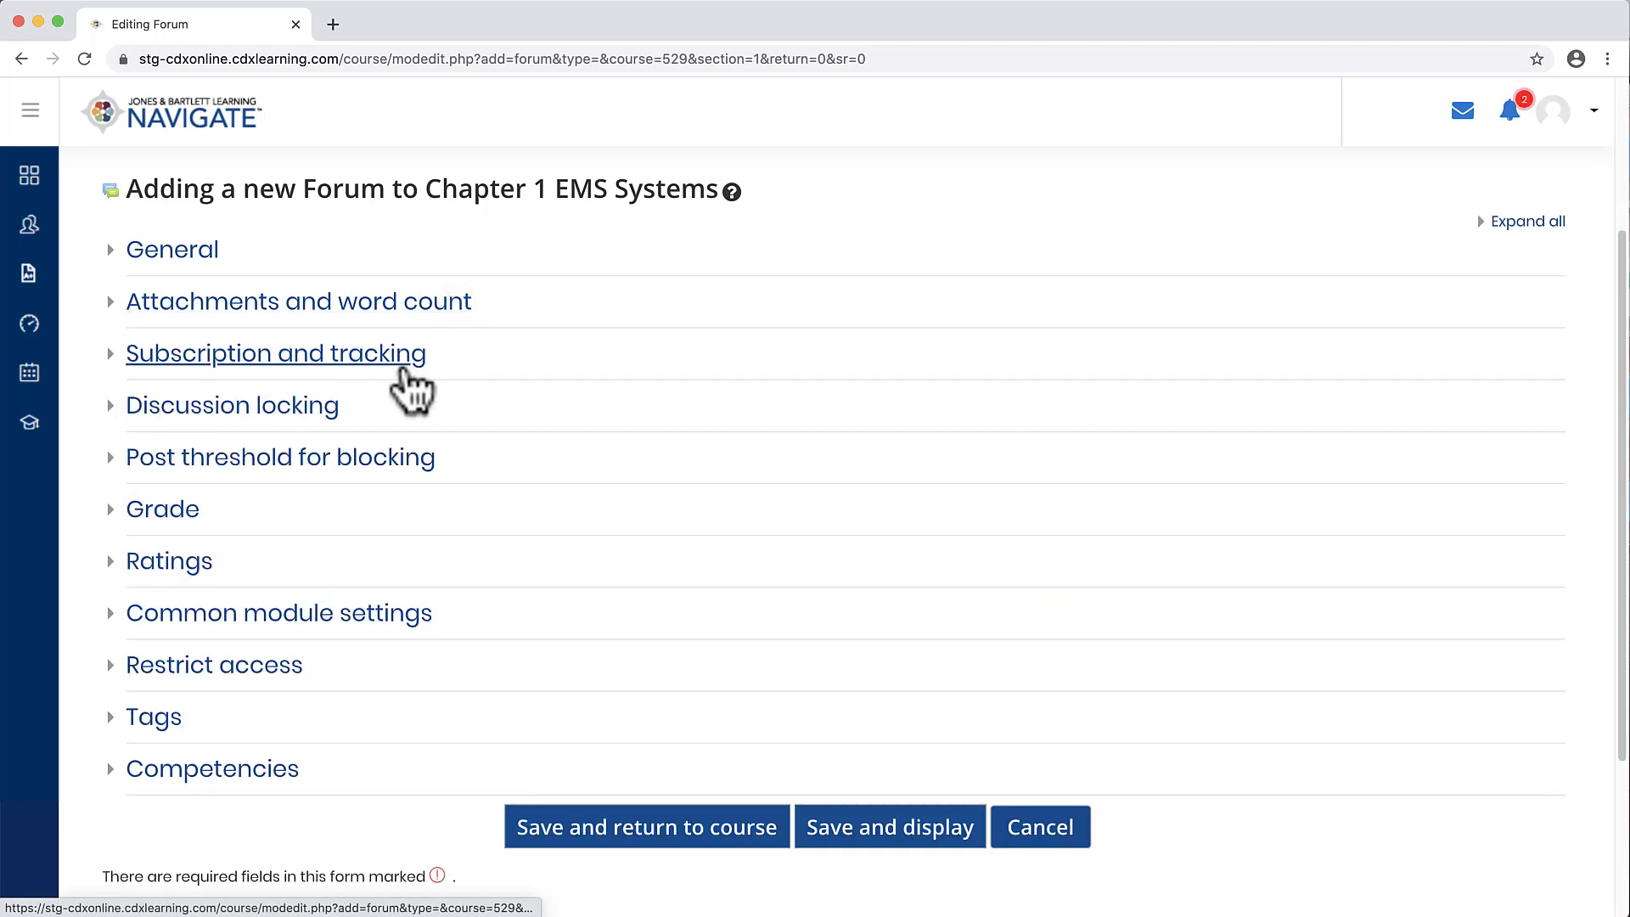
Step: Open the Subscription and tracking section and review the subscription mode options and their help
click(406, 365)
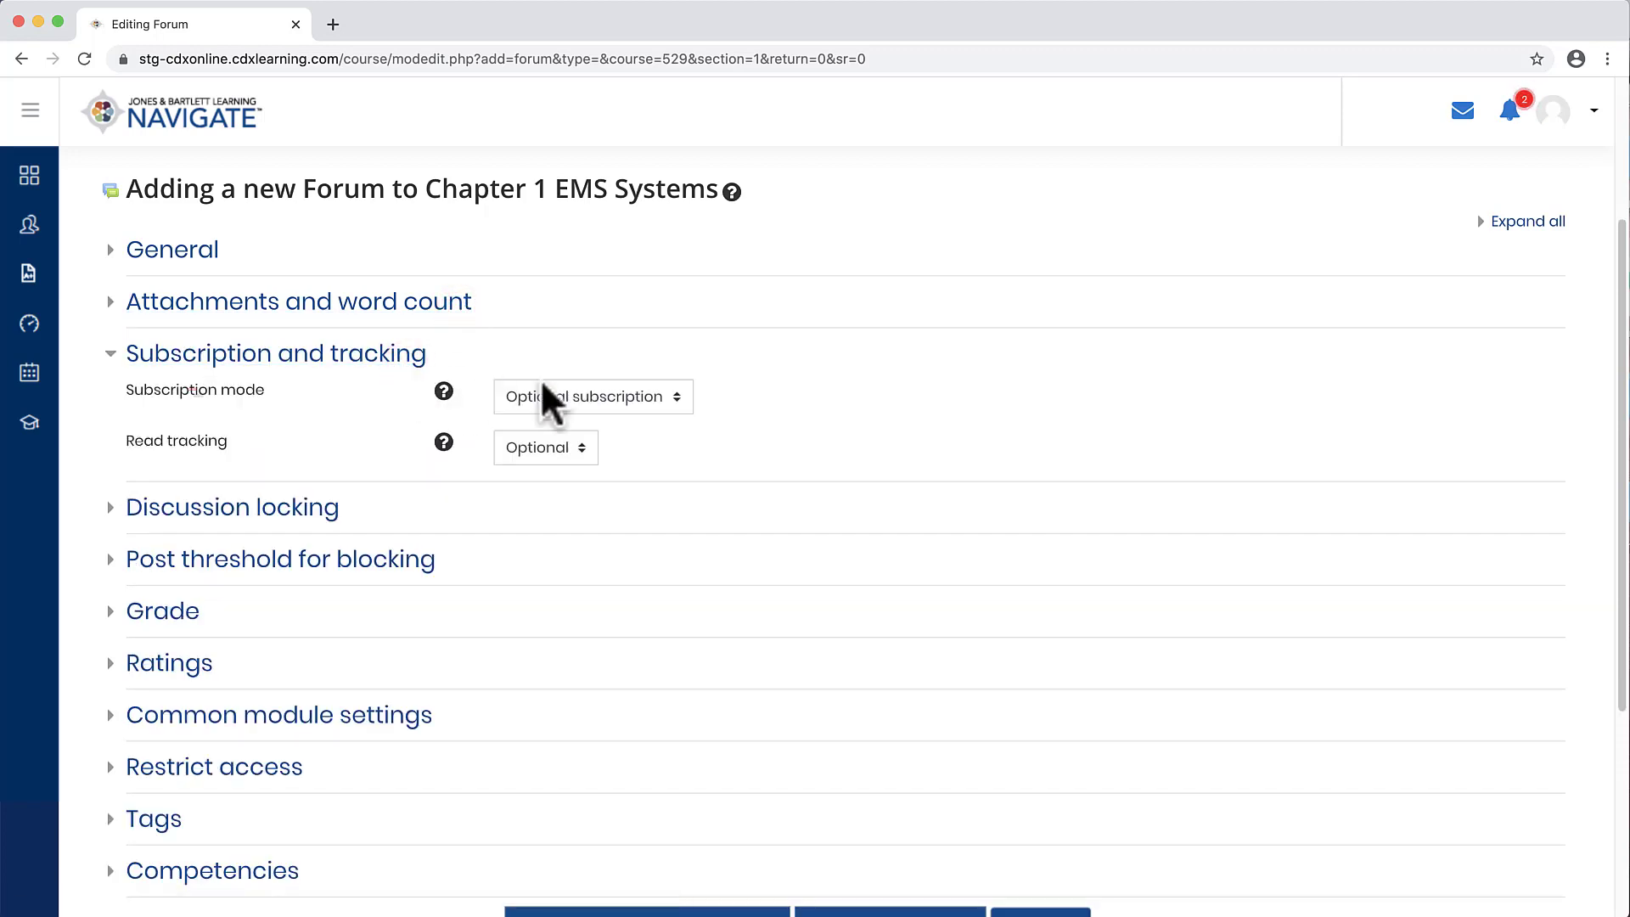
click(679, 397)
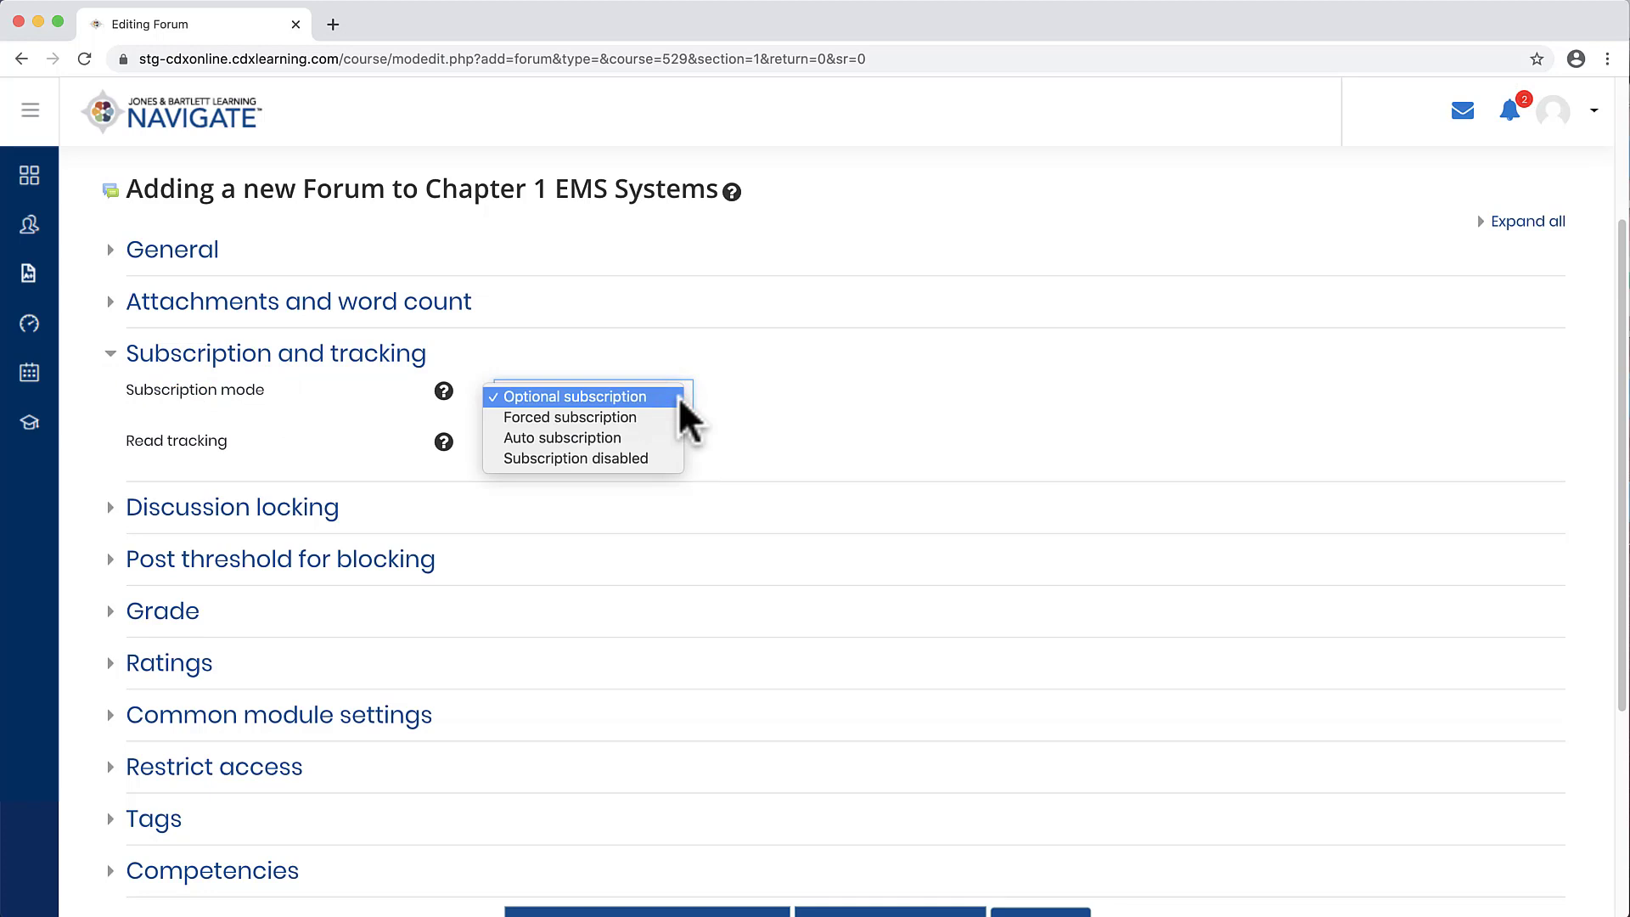
click(680, 396)
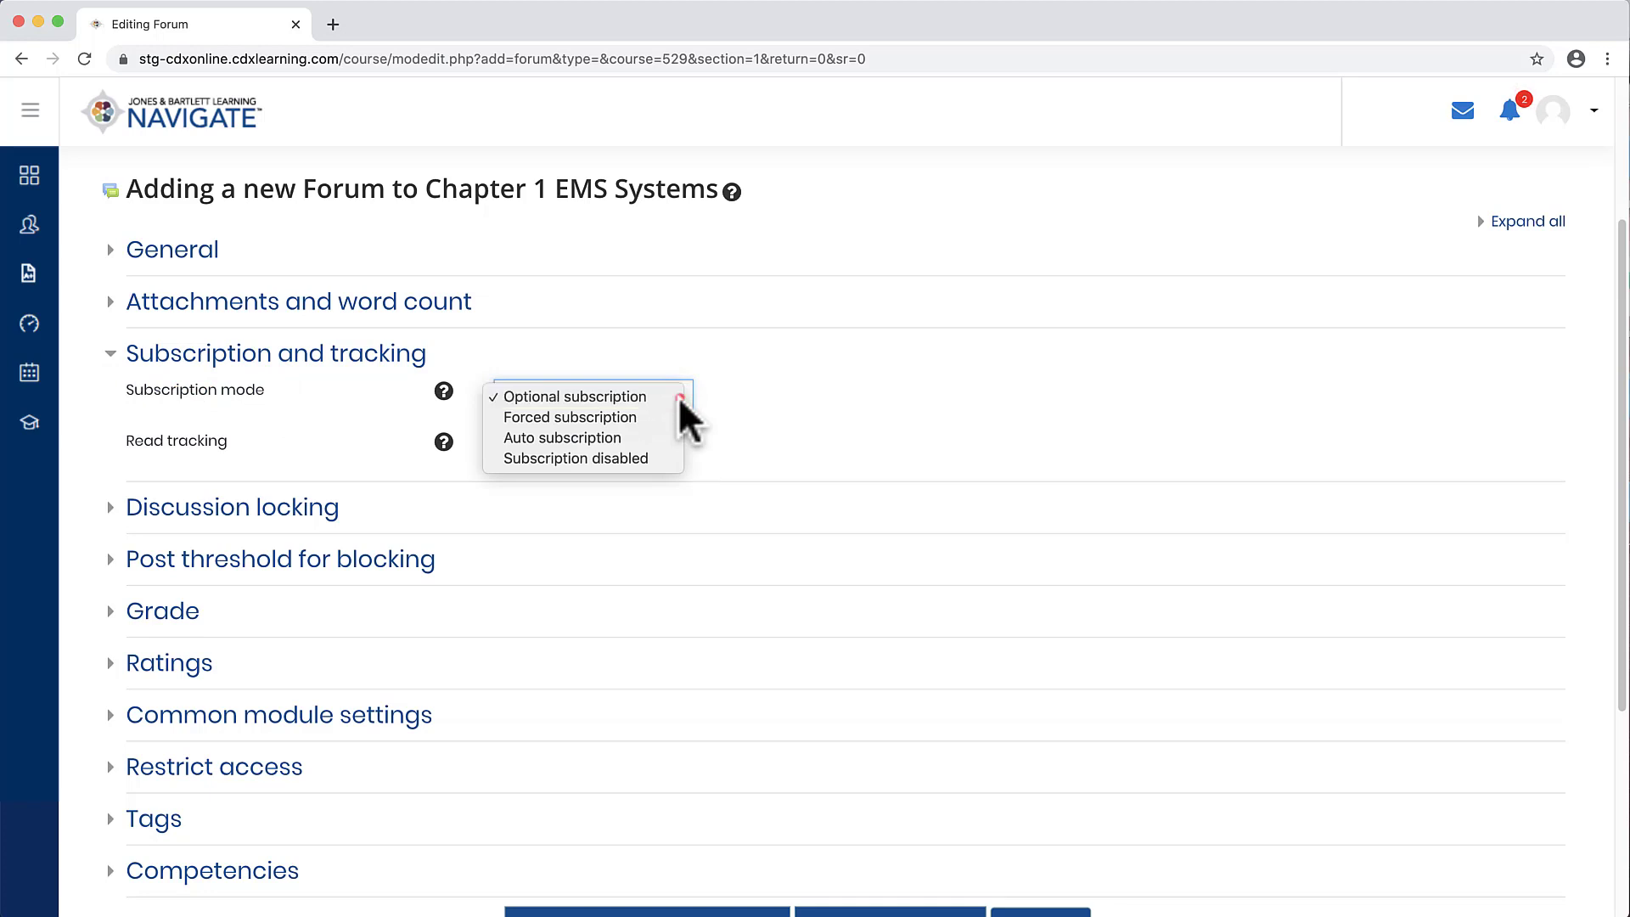
click(444, 393)
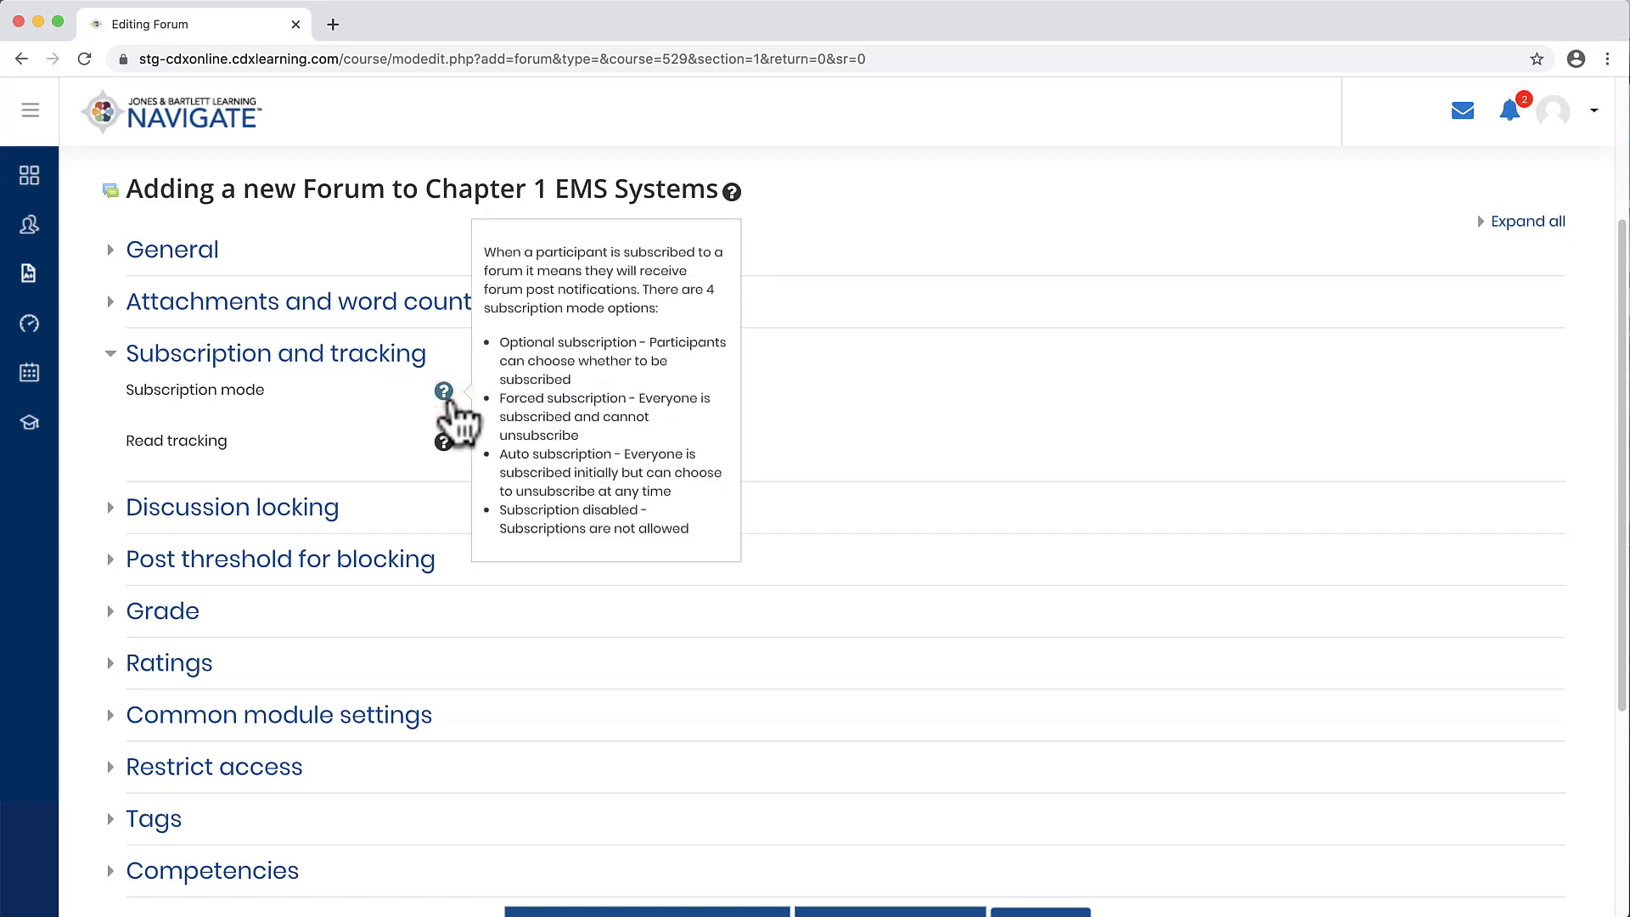
click(451, 401)
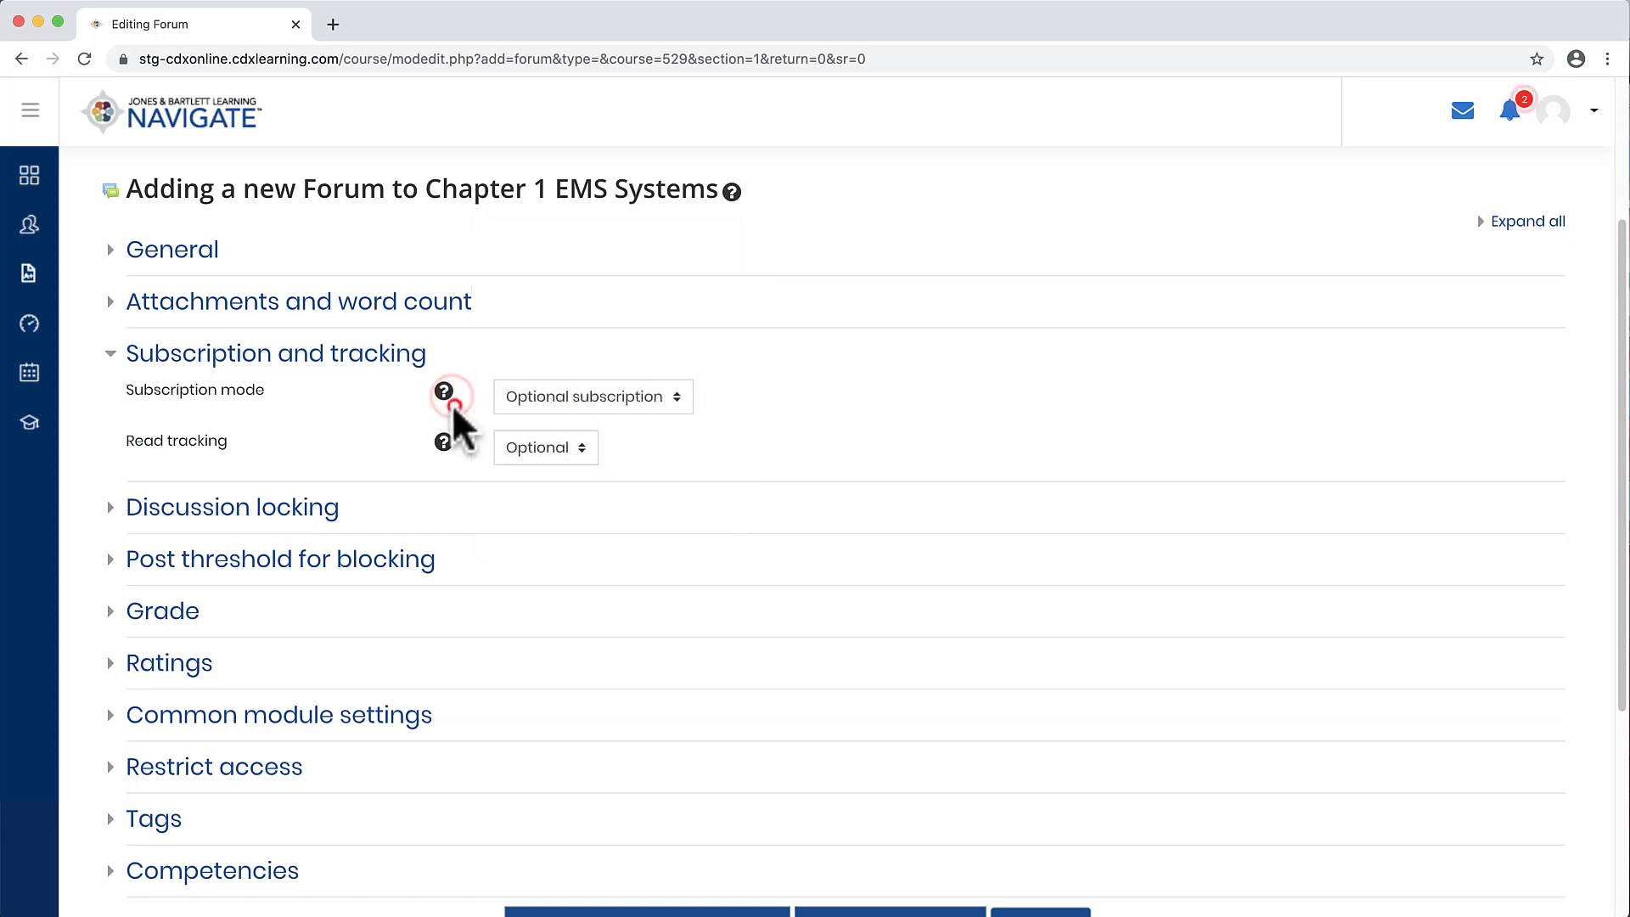
click(411, 363)
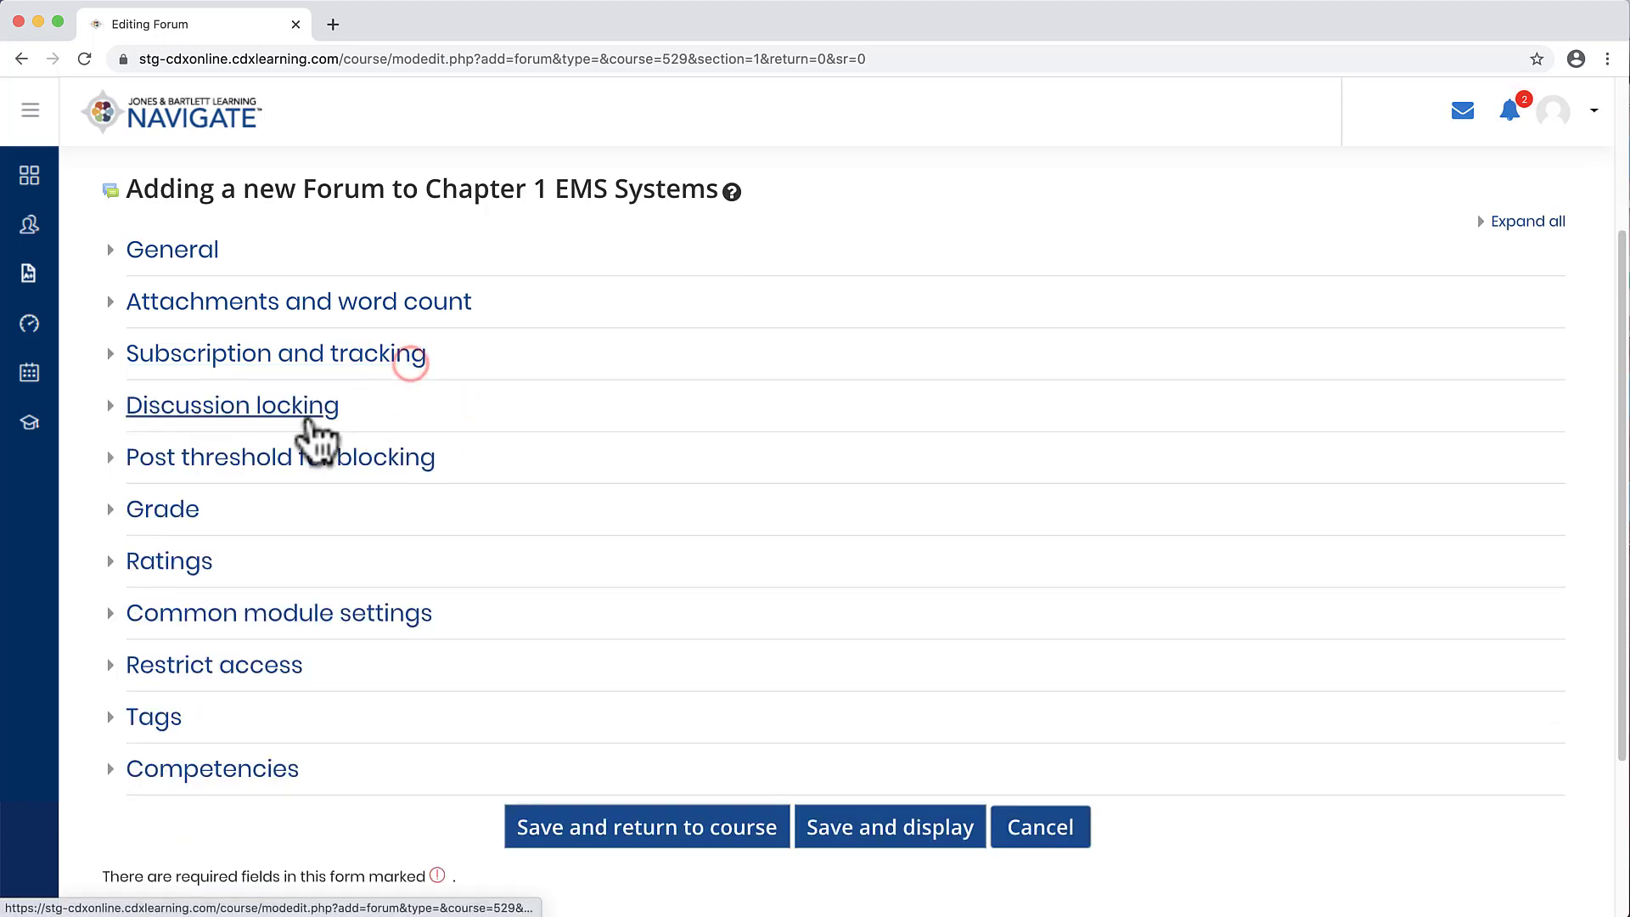
Step: Open the Discussion locking section and review the inactivity lock periods, leaving discussions unlocked
click(311, 416)
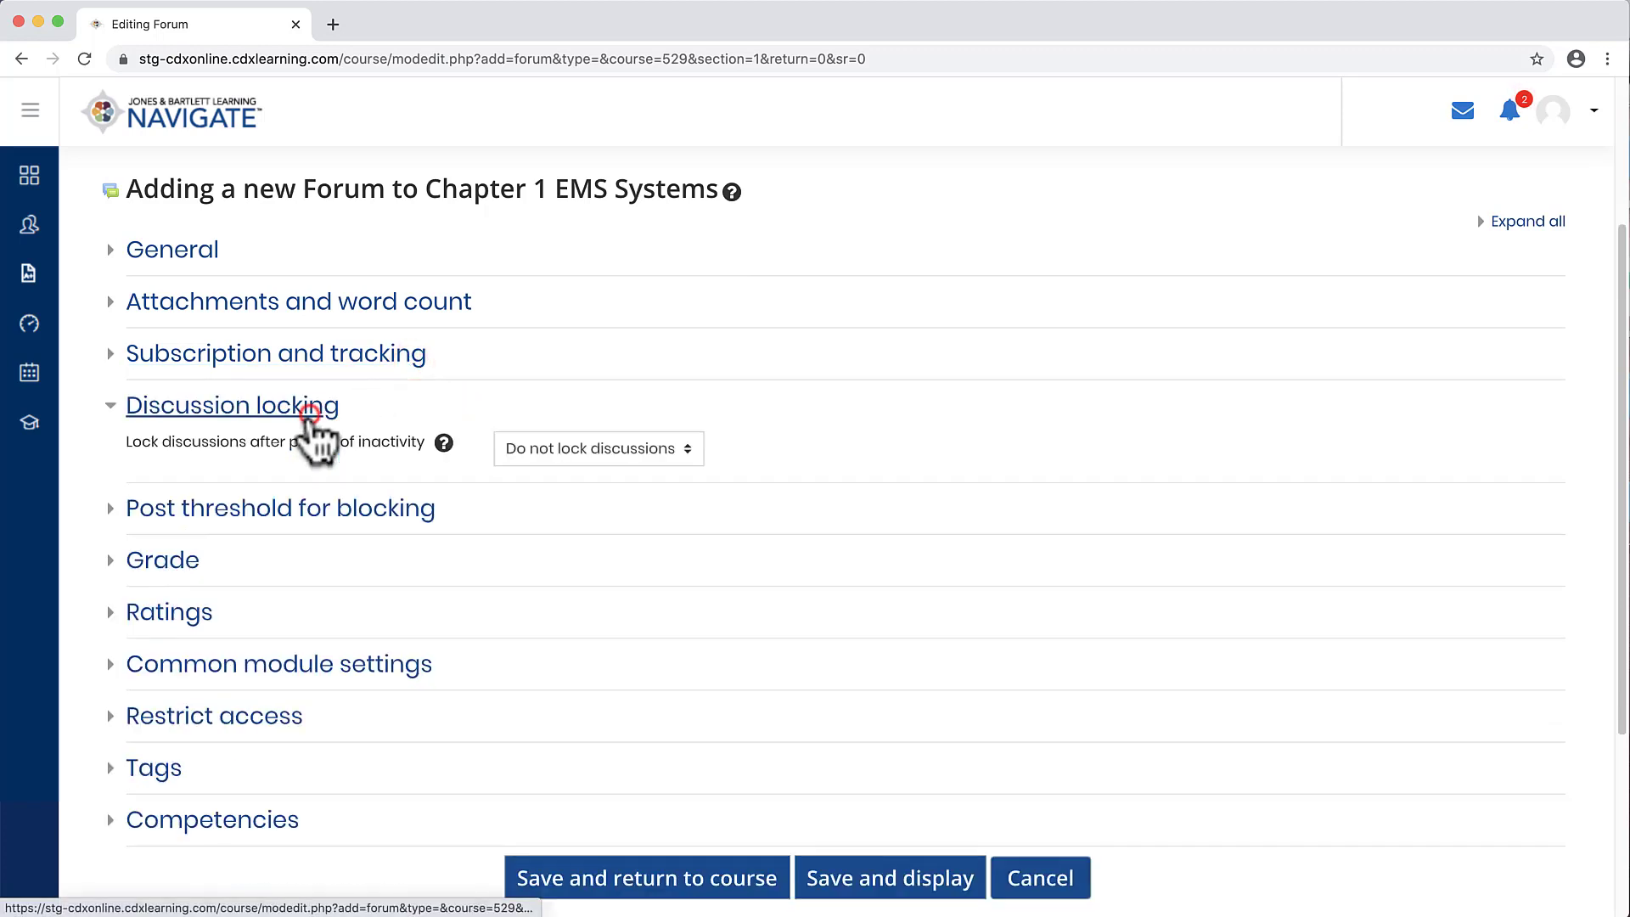
click(695, 455)
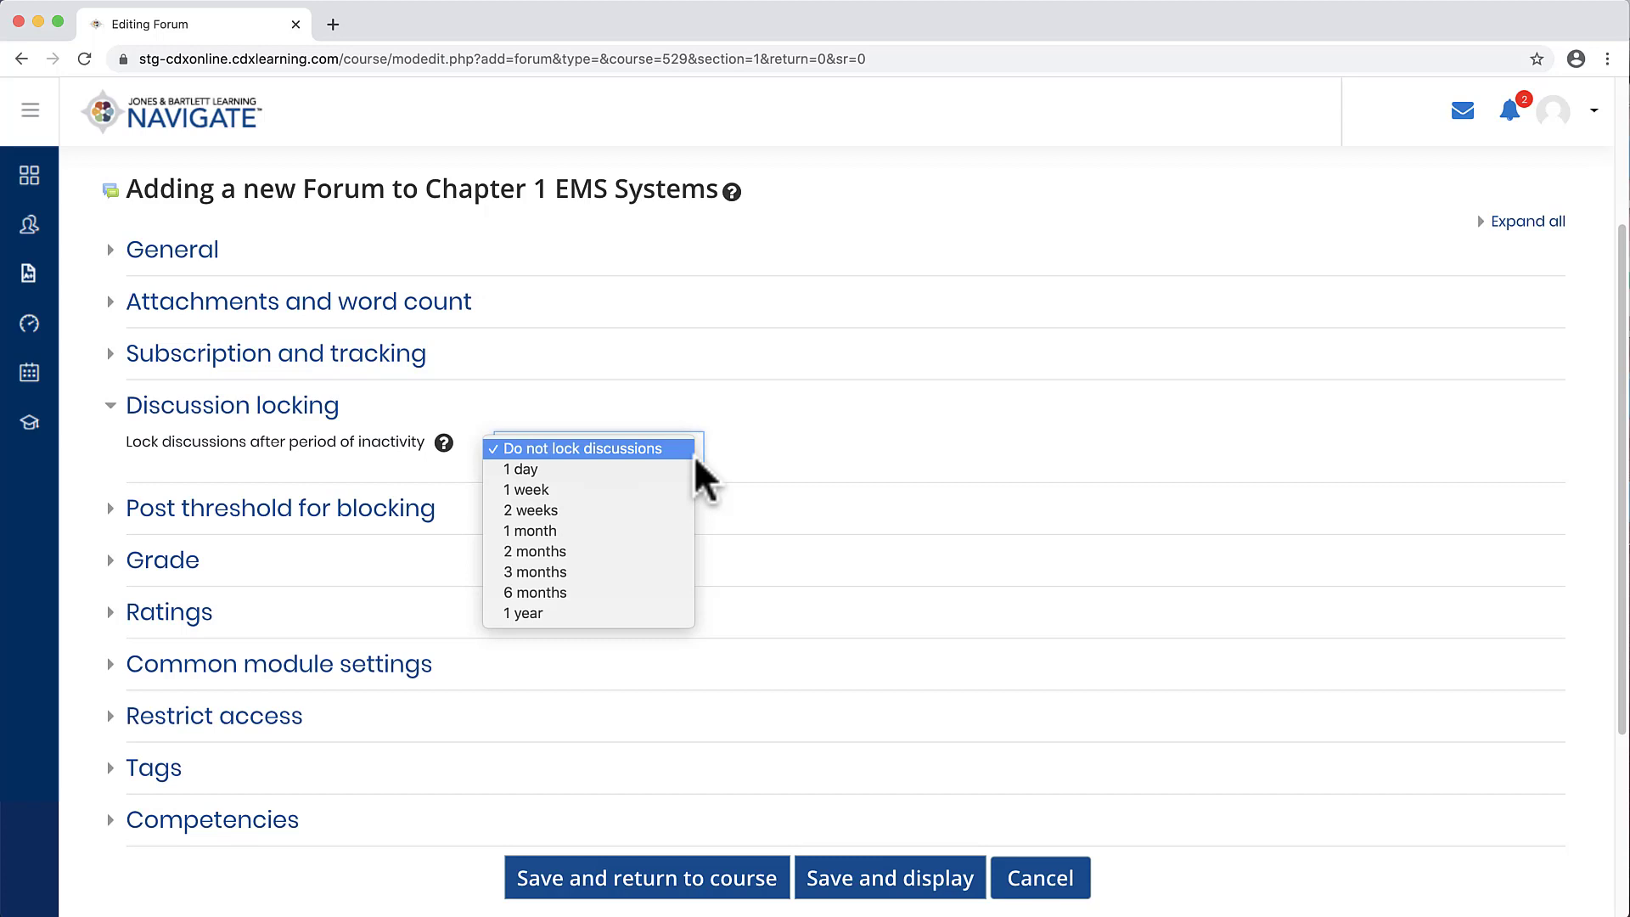
click(680, 450)
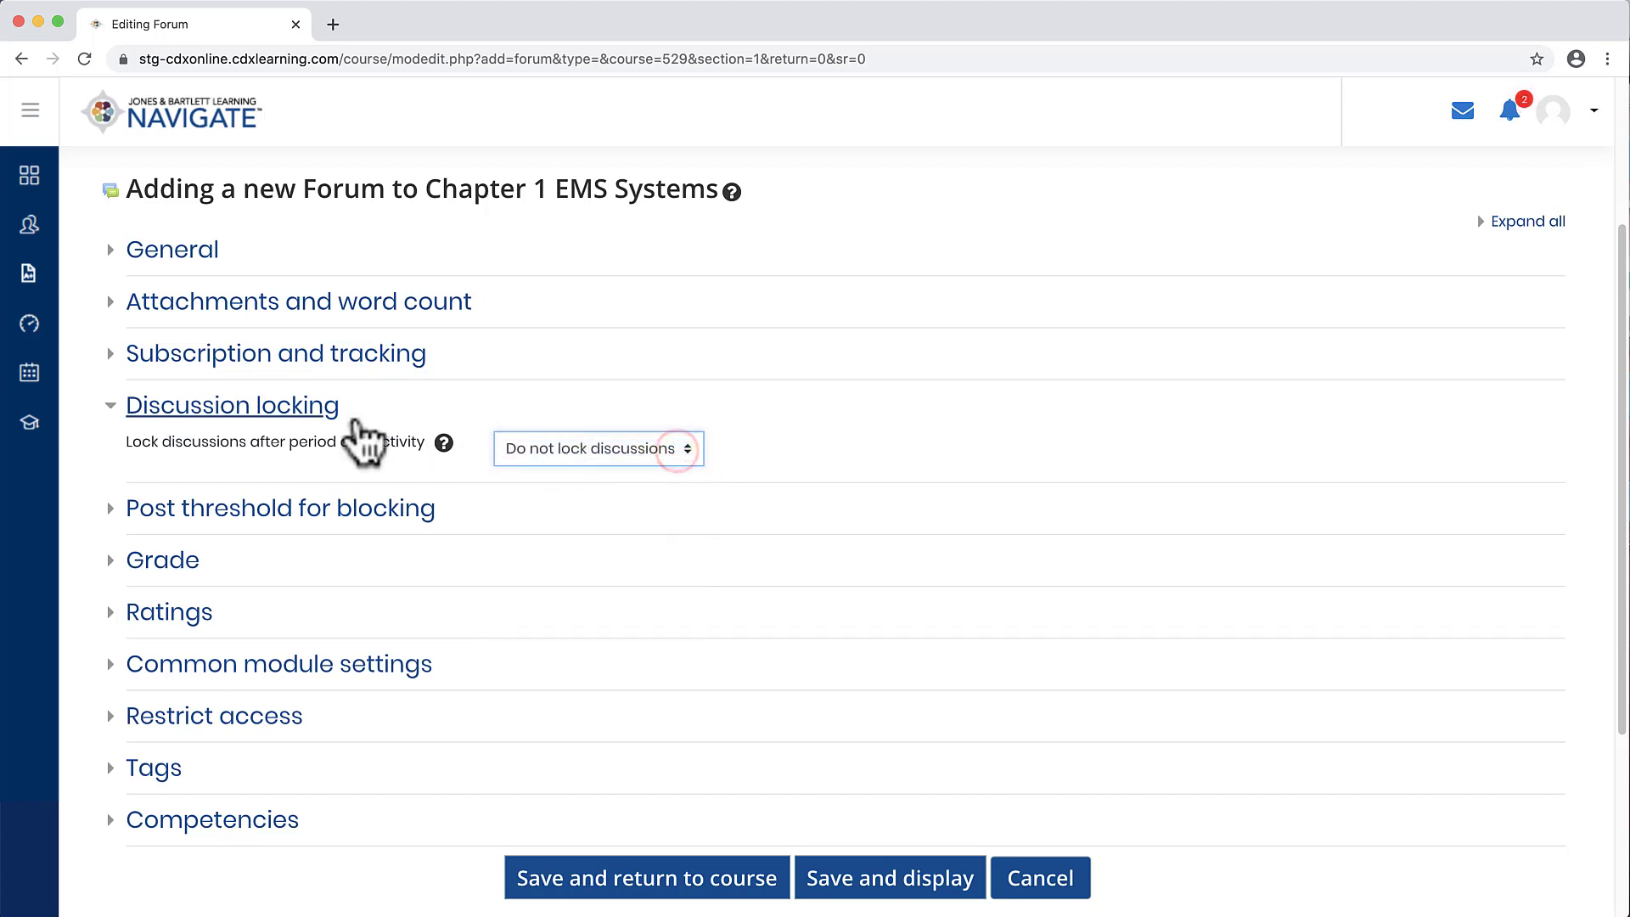
click(327, 409)
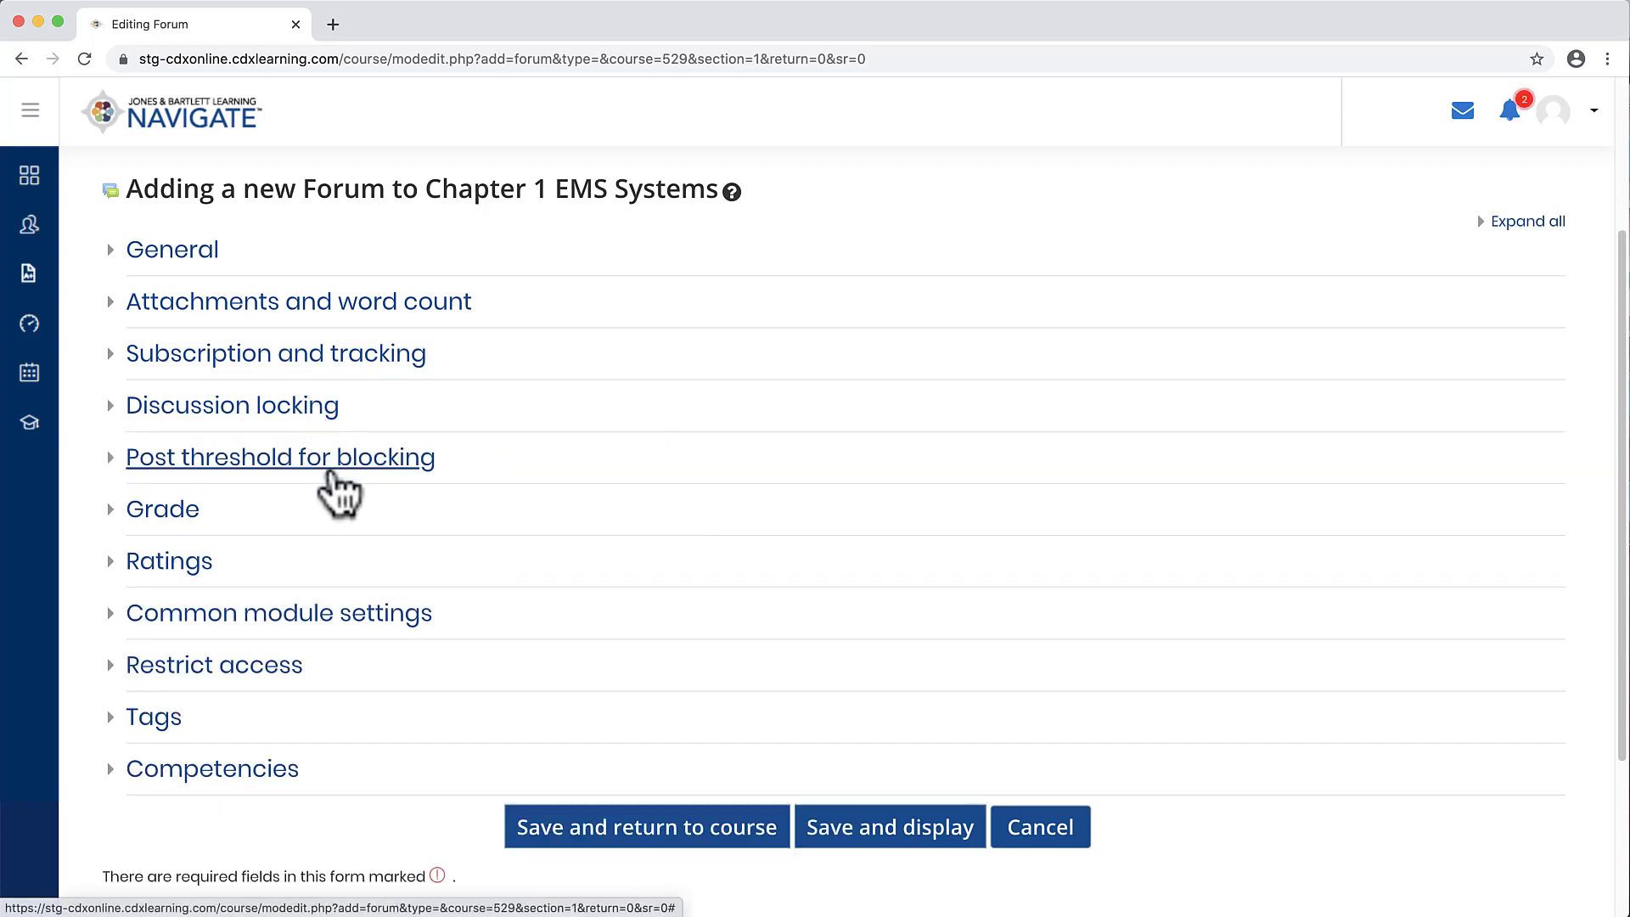
Step: Set the time period for blocking to 2 days and the post threshold for blocking to 4
click(340, 493)
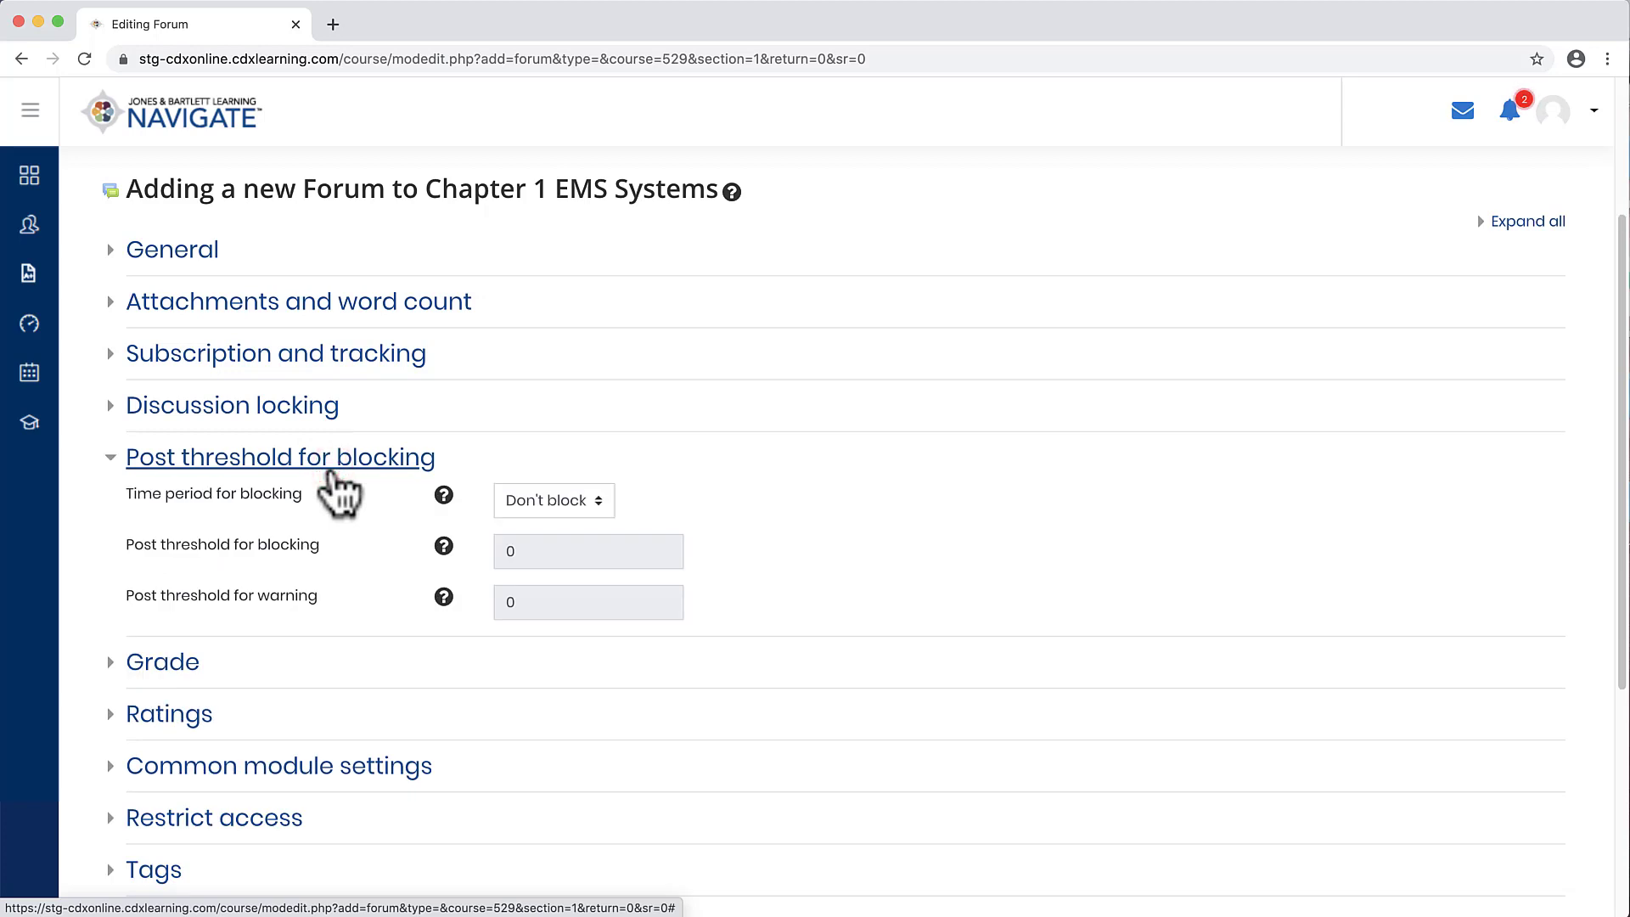
click(599, 508)
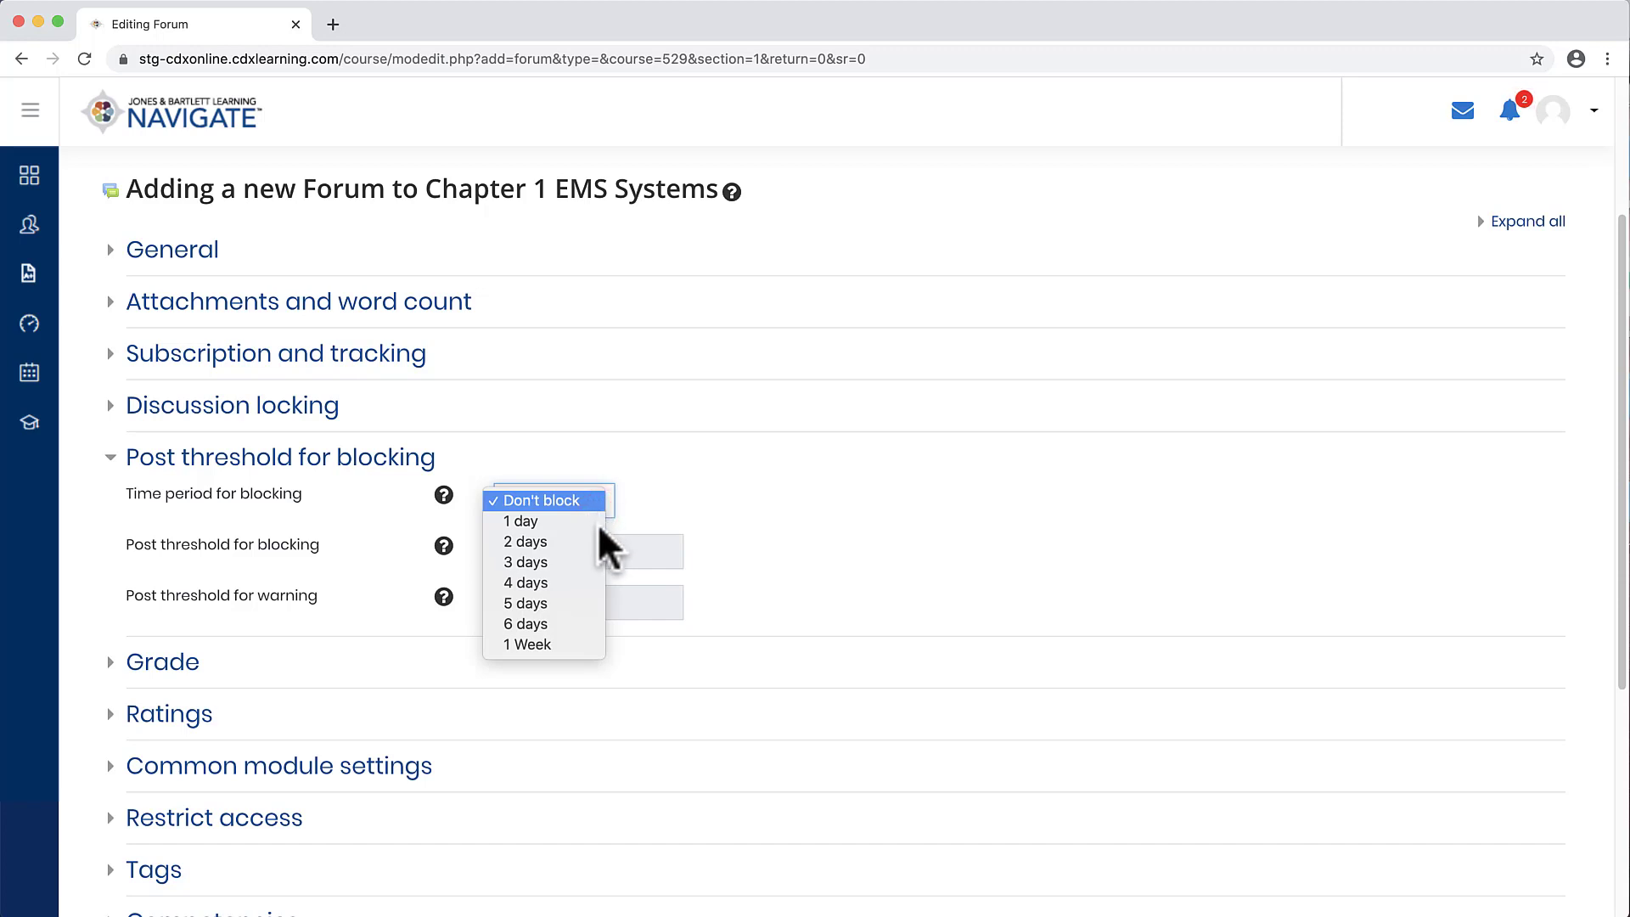
click(597, 540)
click(518, 552)
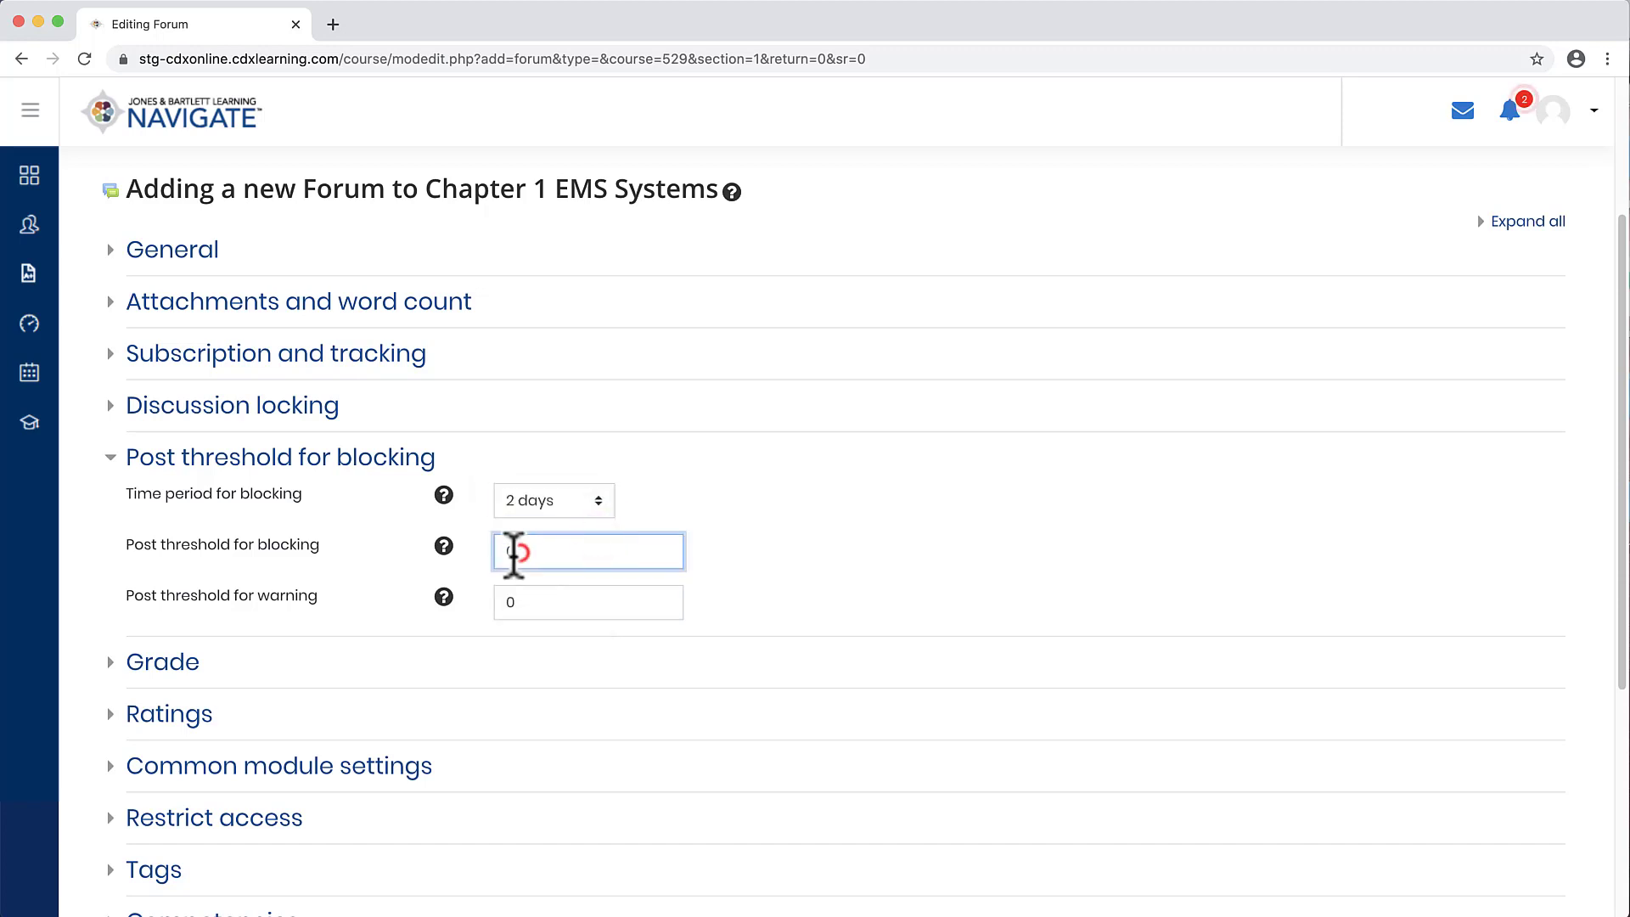
key(BackSpace)
text(4)
click(381, 465)
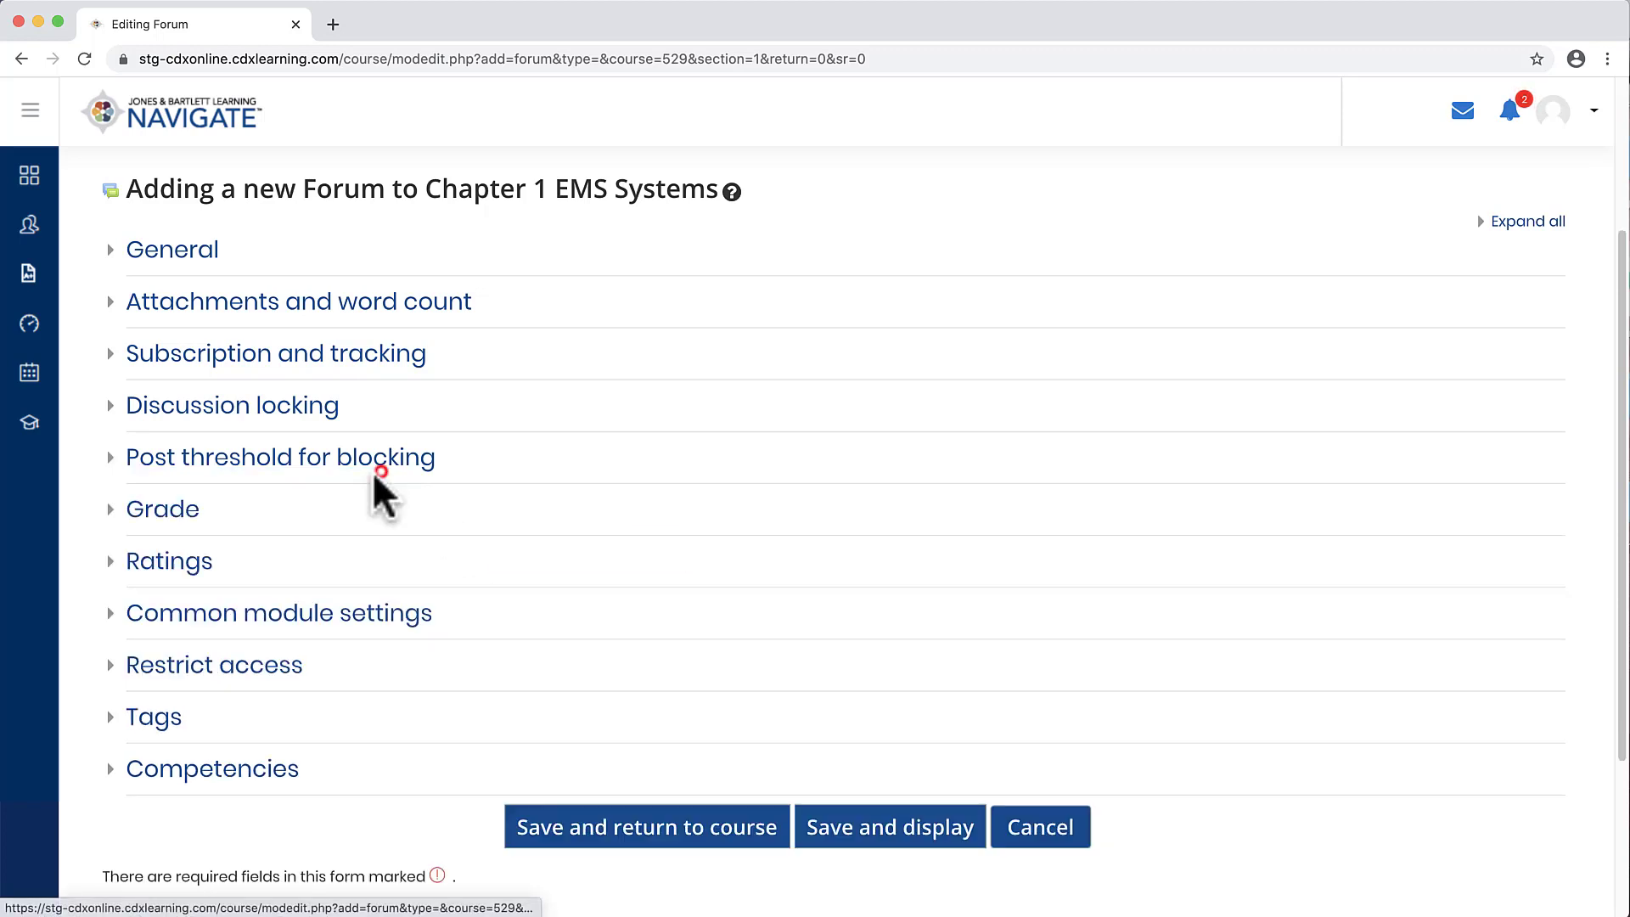
Step: Expand the Grade section to review the grade category and grade to pass, then collapse it
click(171, 518)
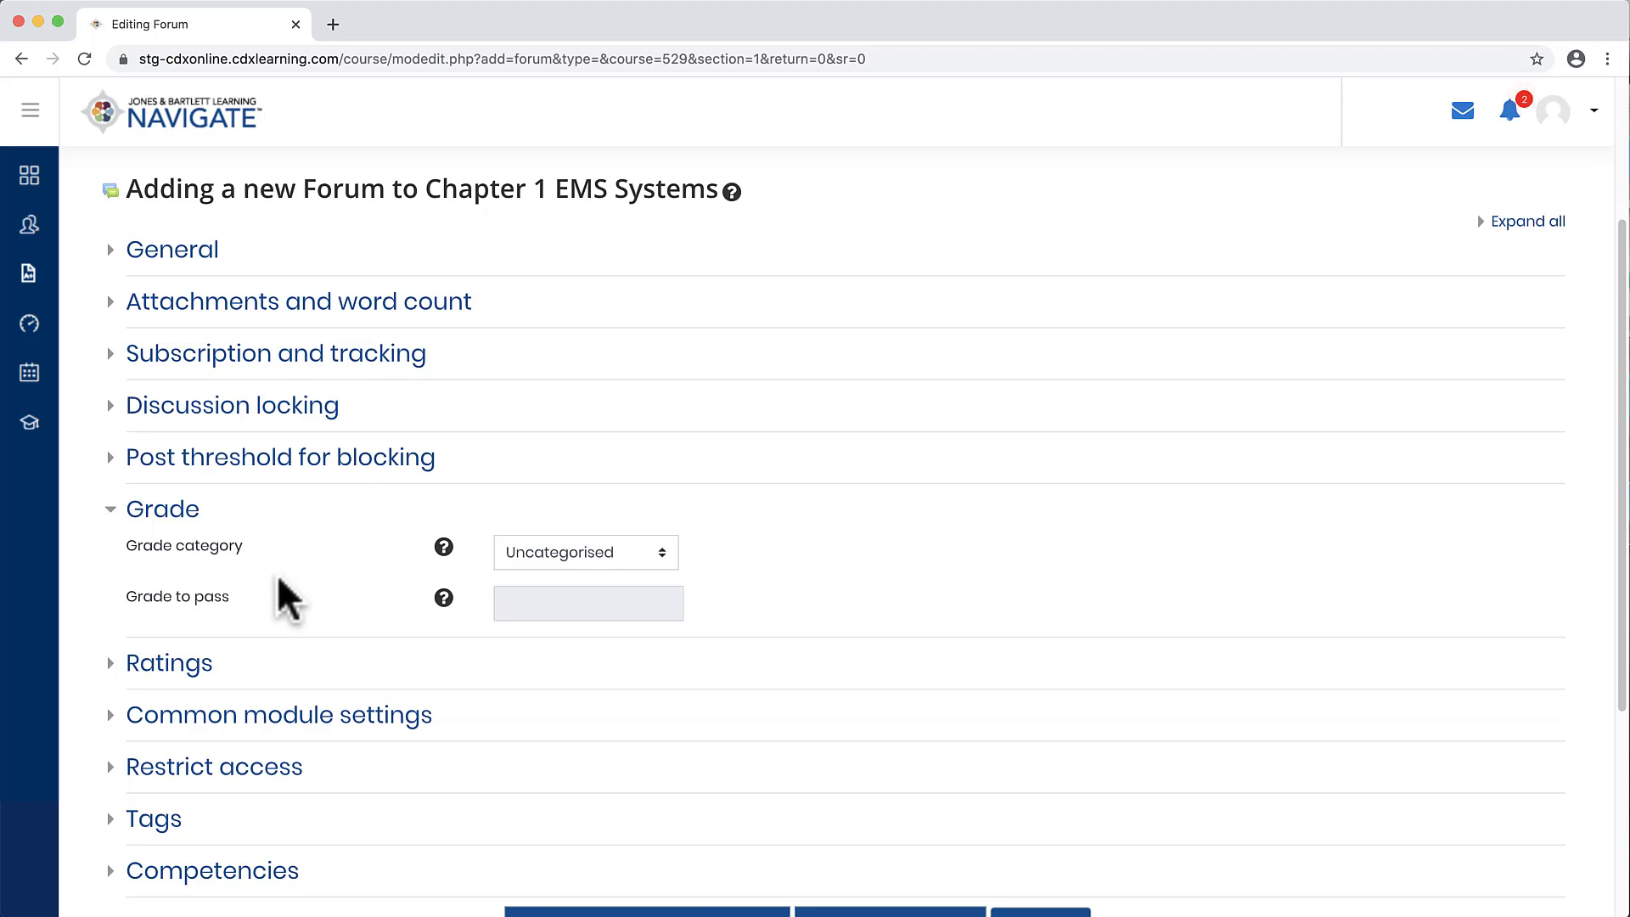
click(174, 518)
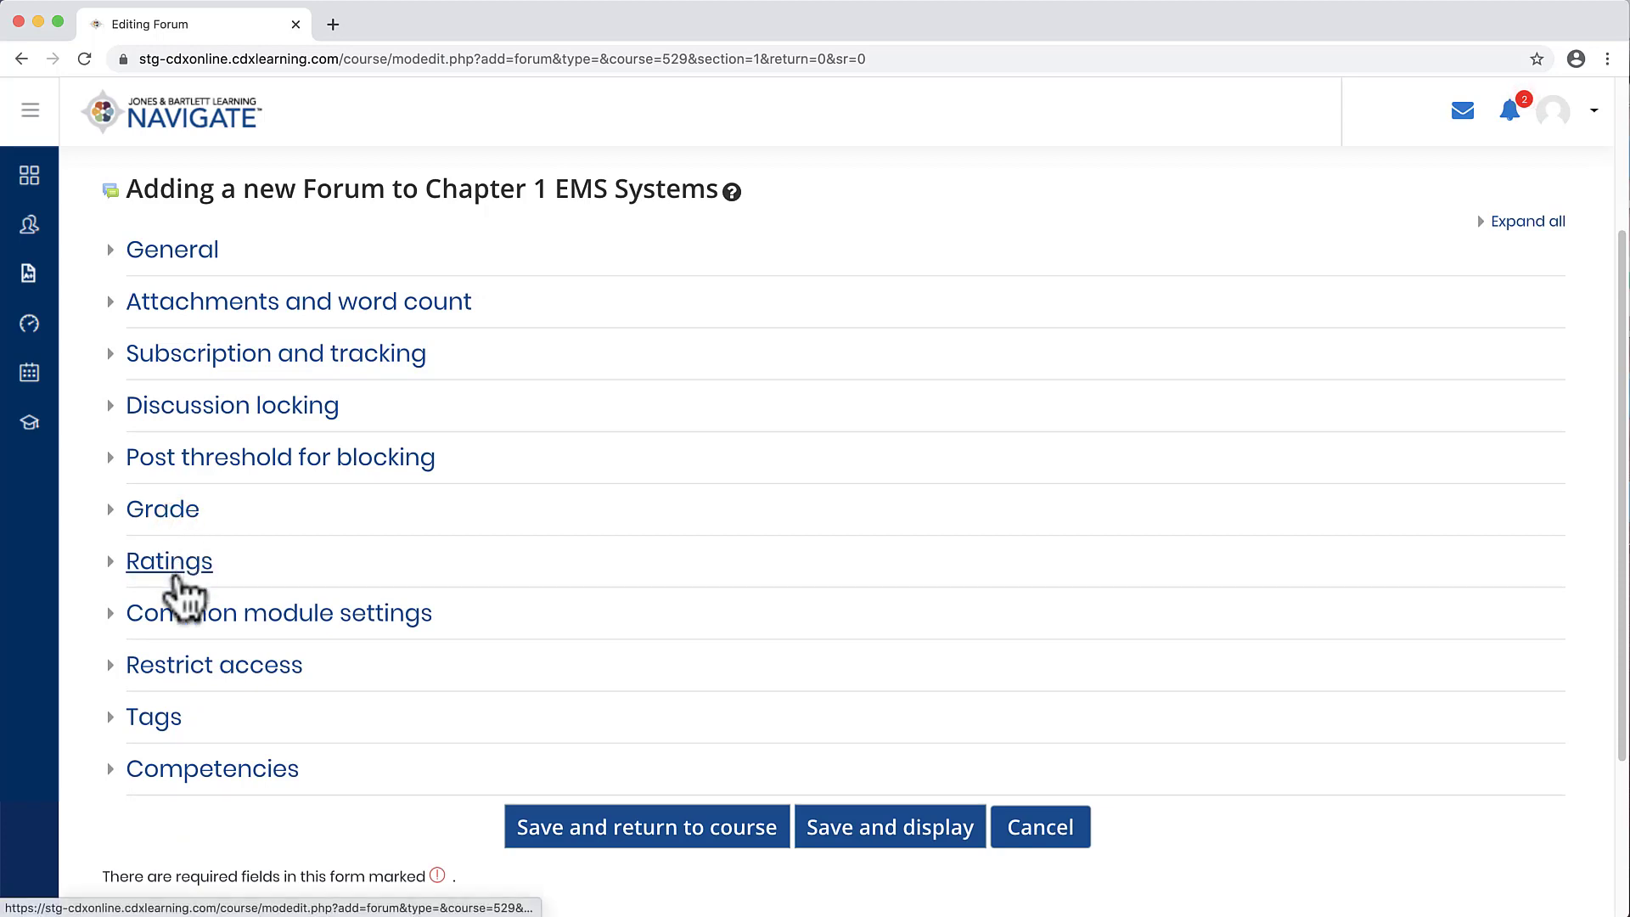
Step: Open the Ratings section and set the aggregate type to Average of ratings
click(174, 556)
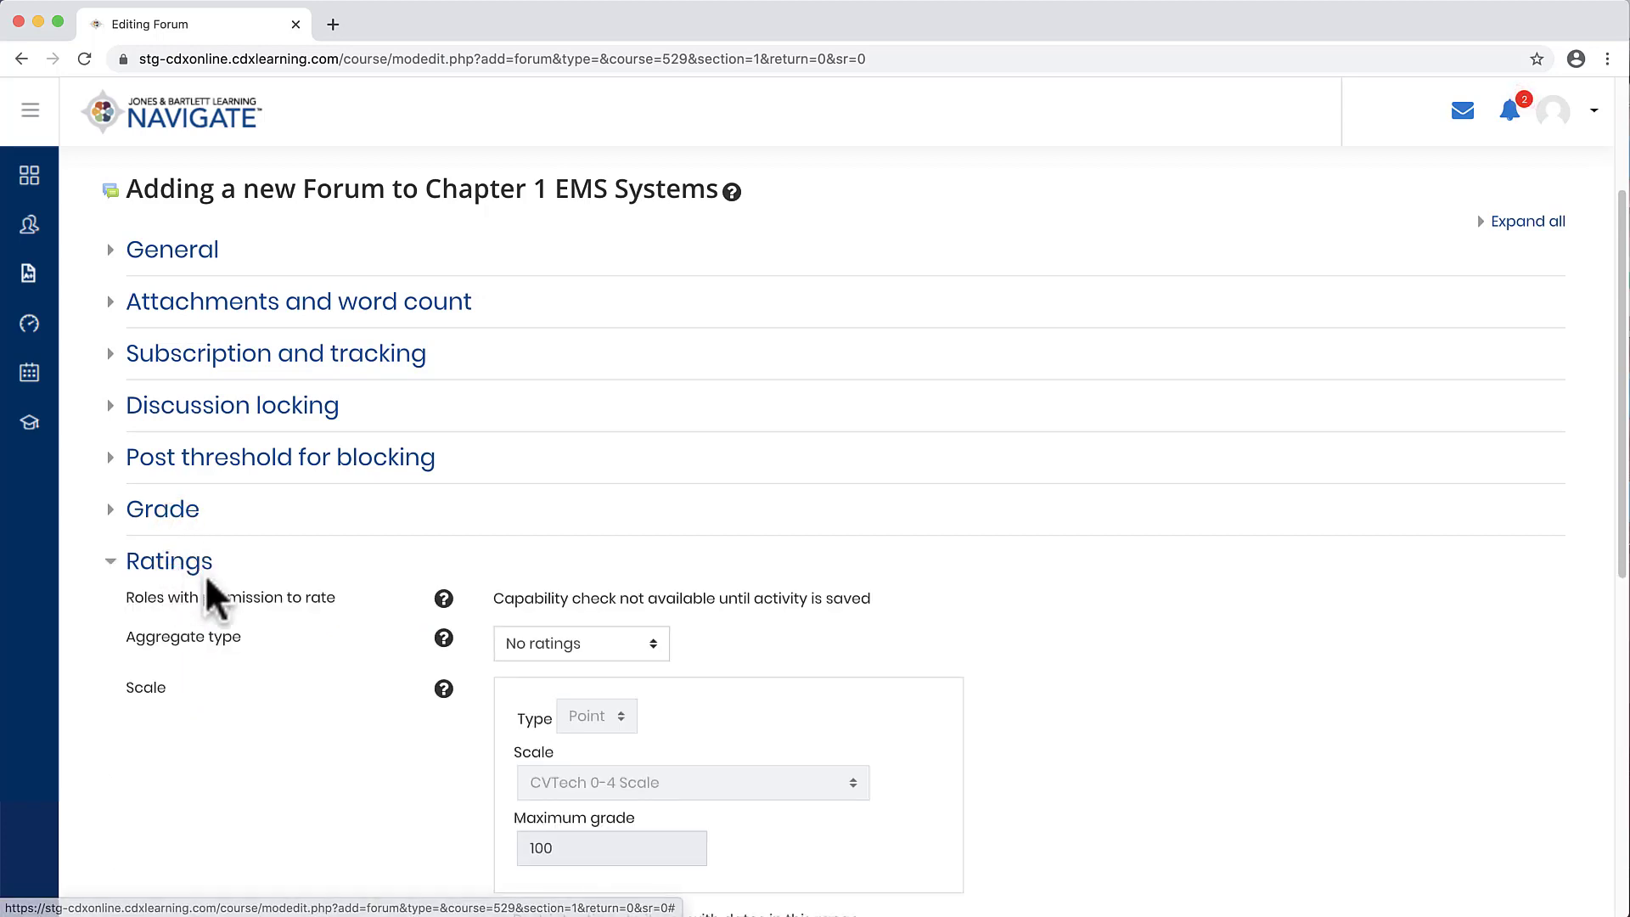
click(652, 648)
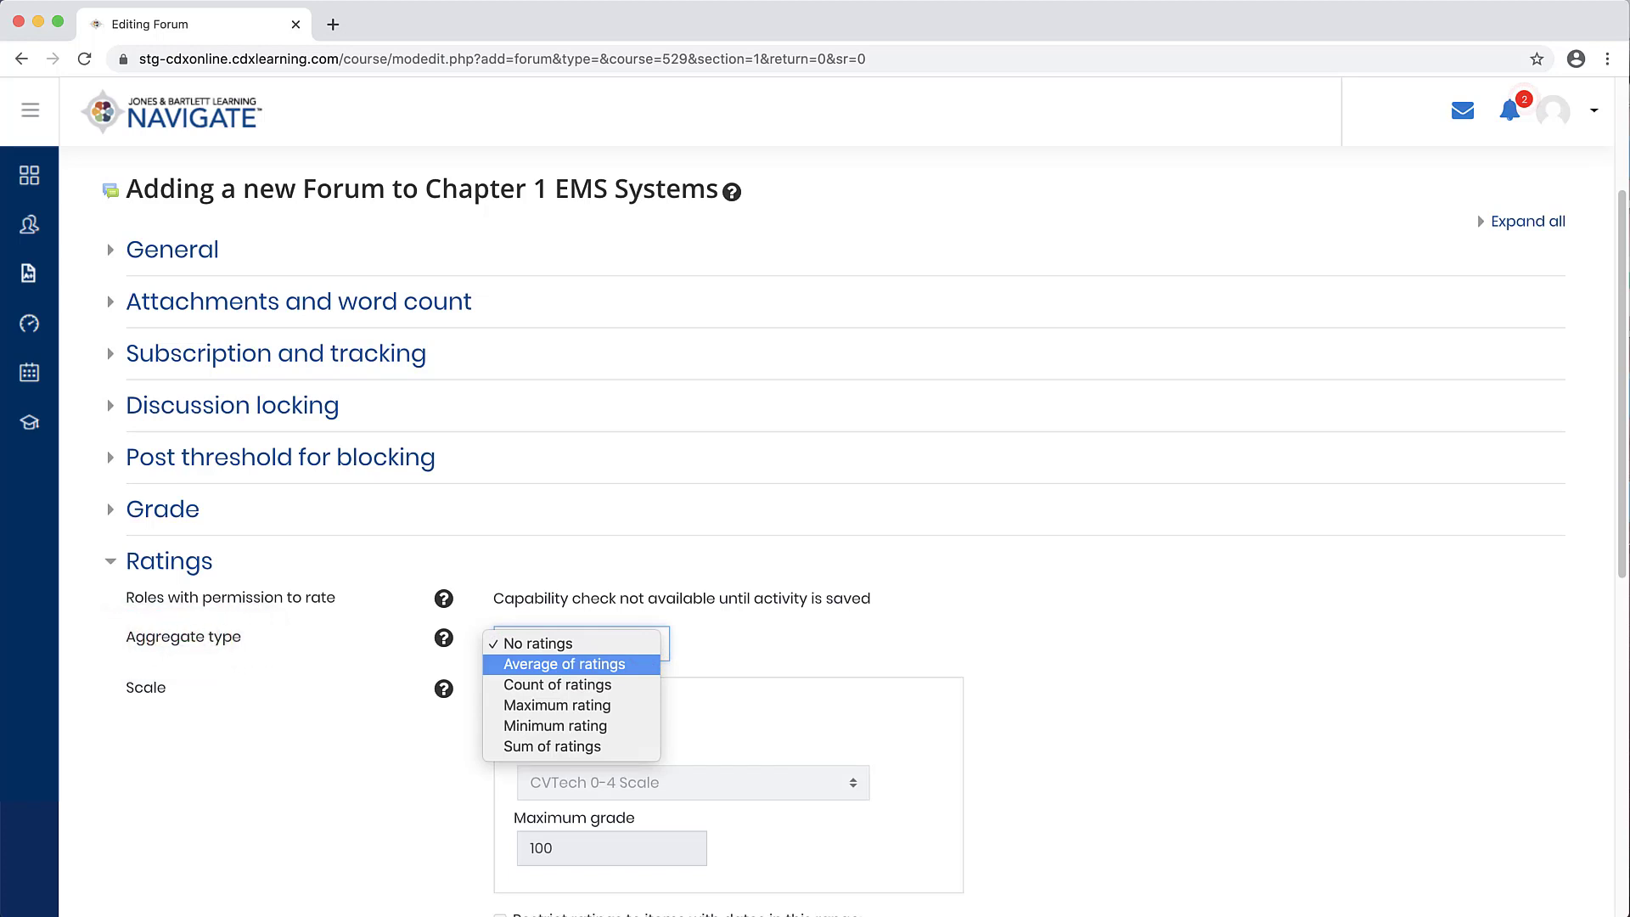
click(565, 664)
Step: Restrict ratings to items with dates in a range, setting the end date to 28 July 2020
drag(1623, 575, 1622, 775)
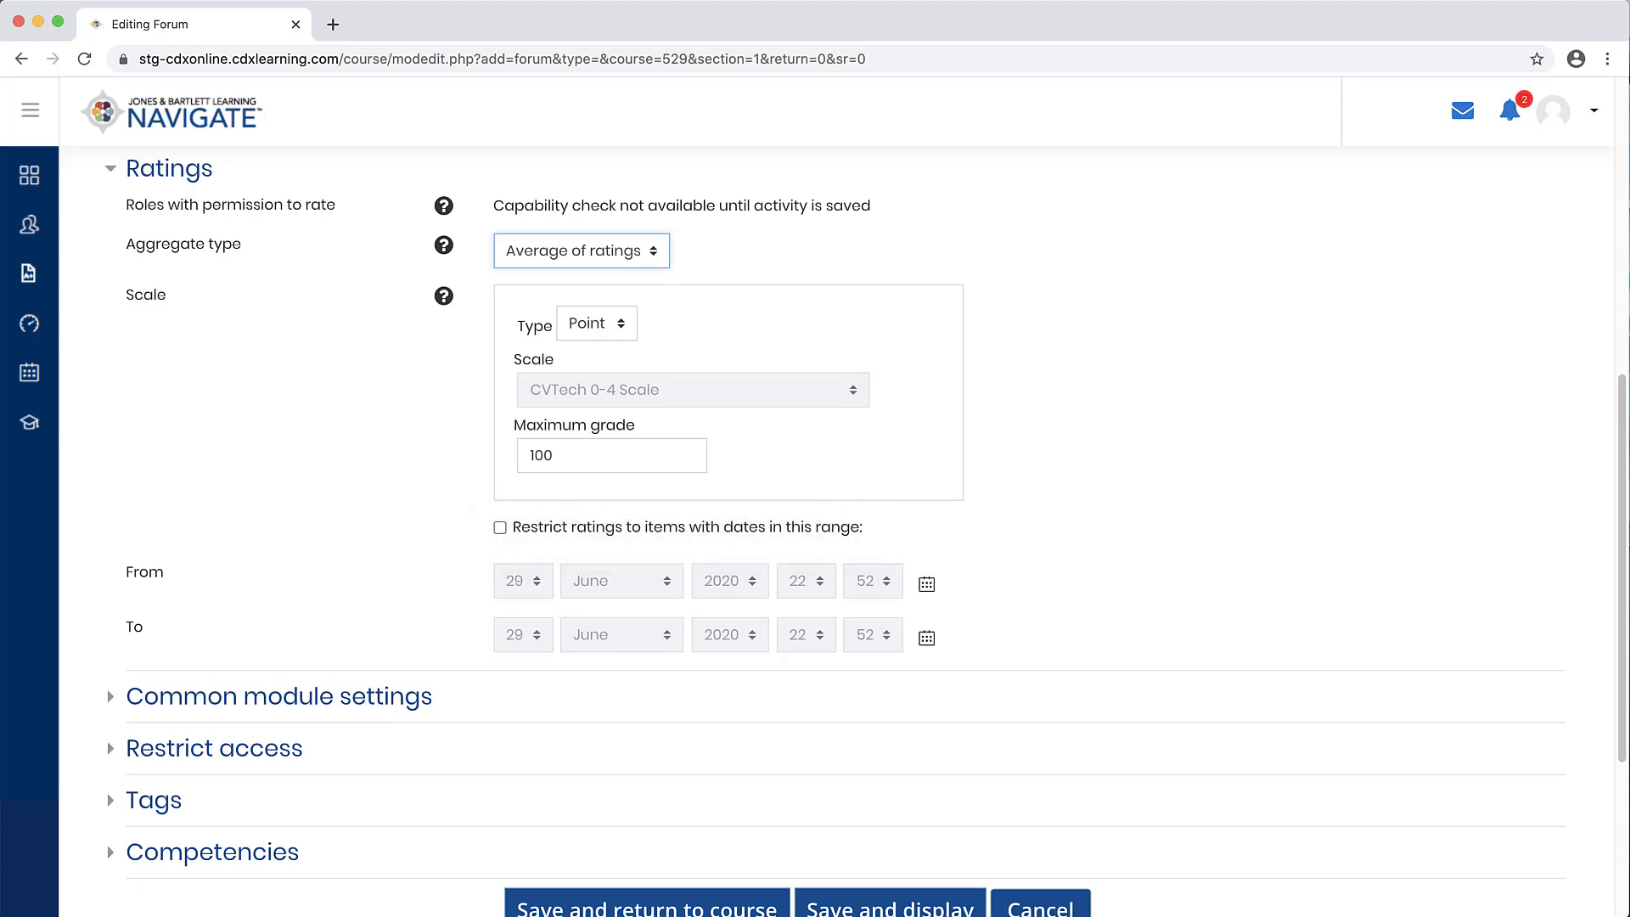
click(500, 527)
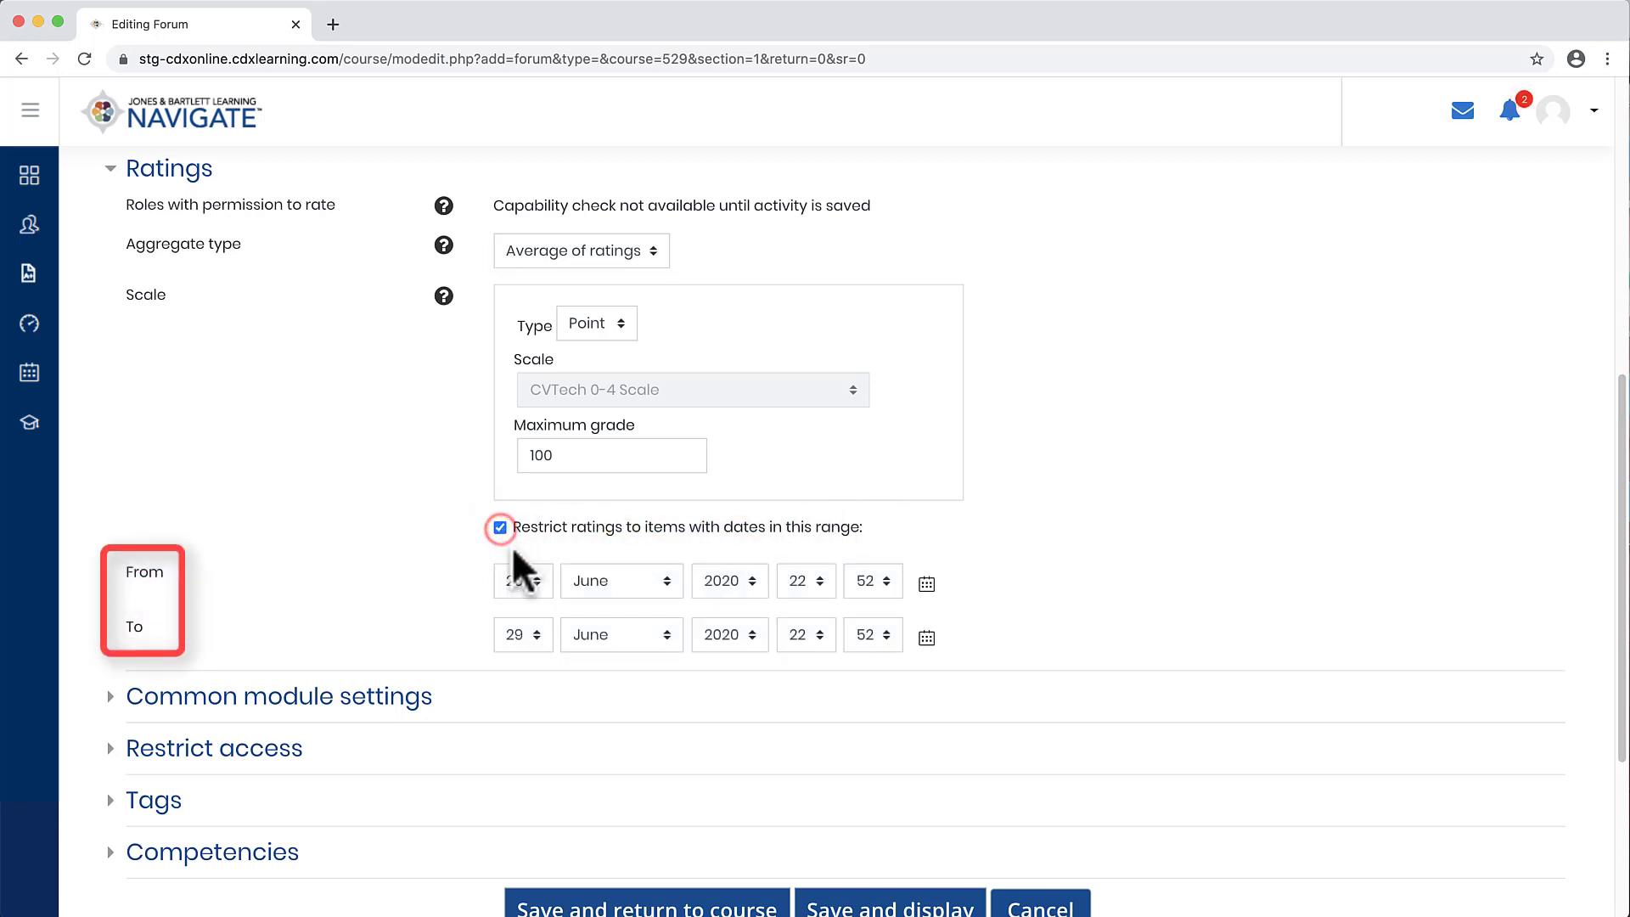
click(535, 581)
click(535, 581)
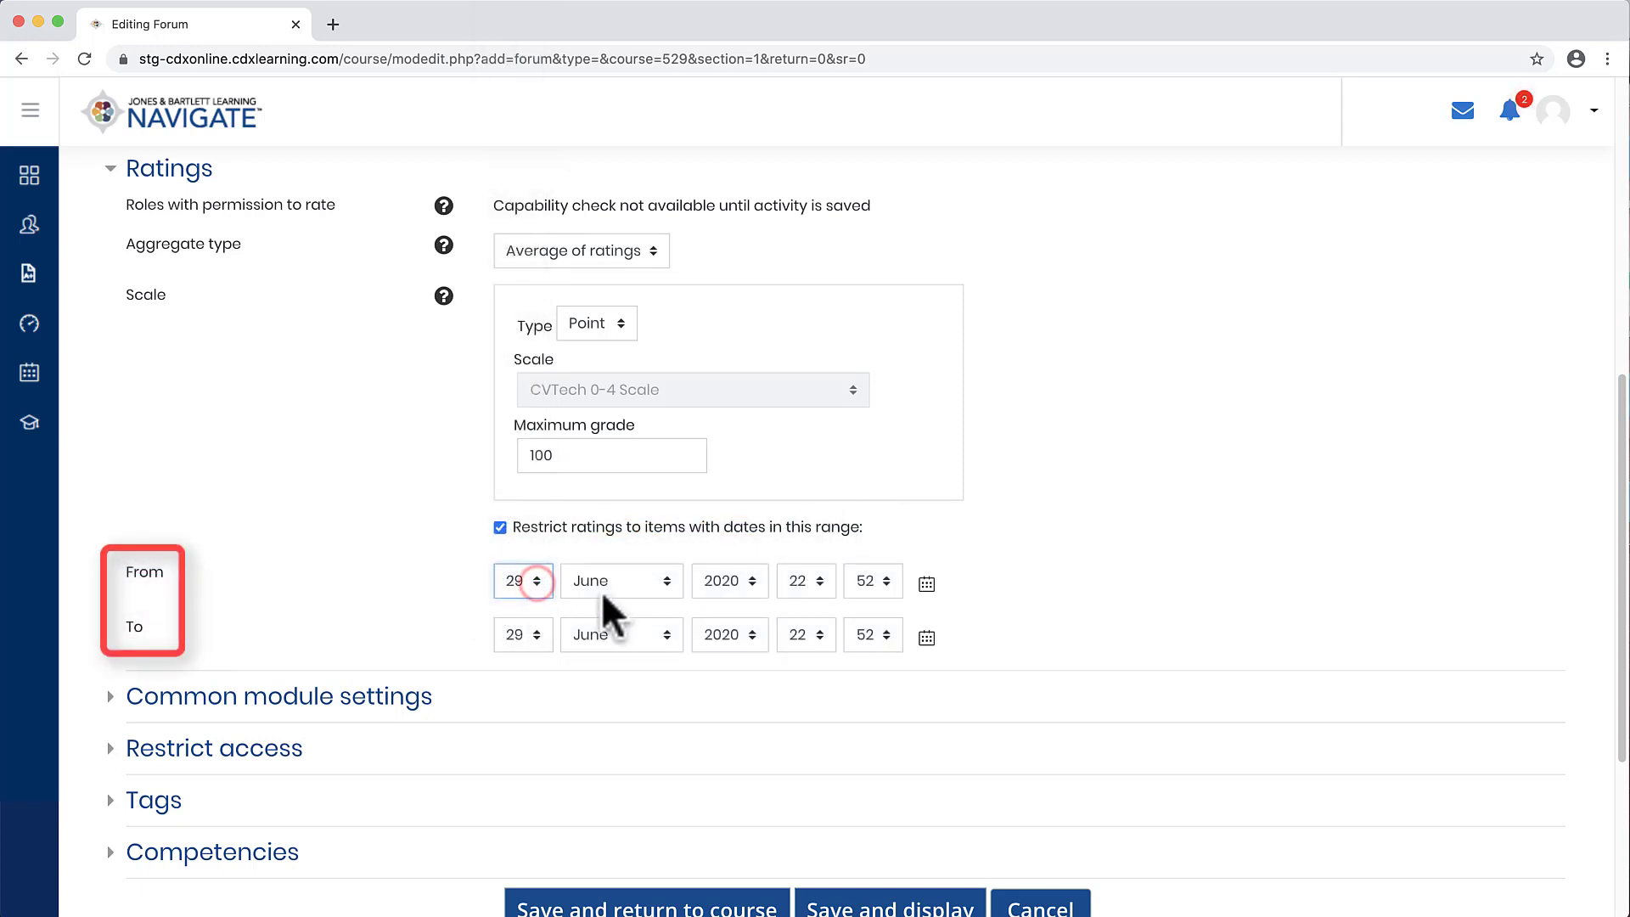
click(929, 593)
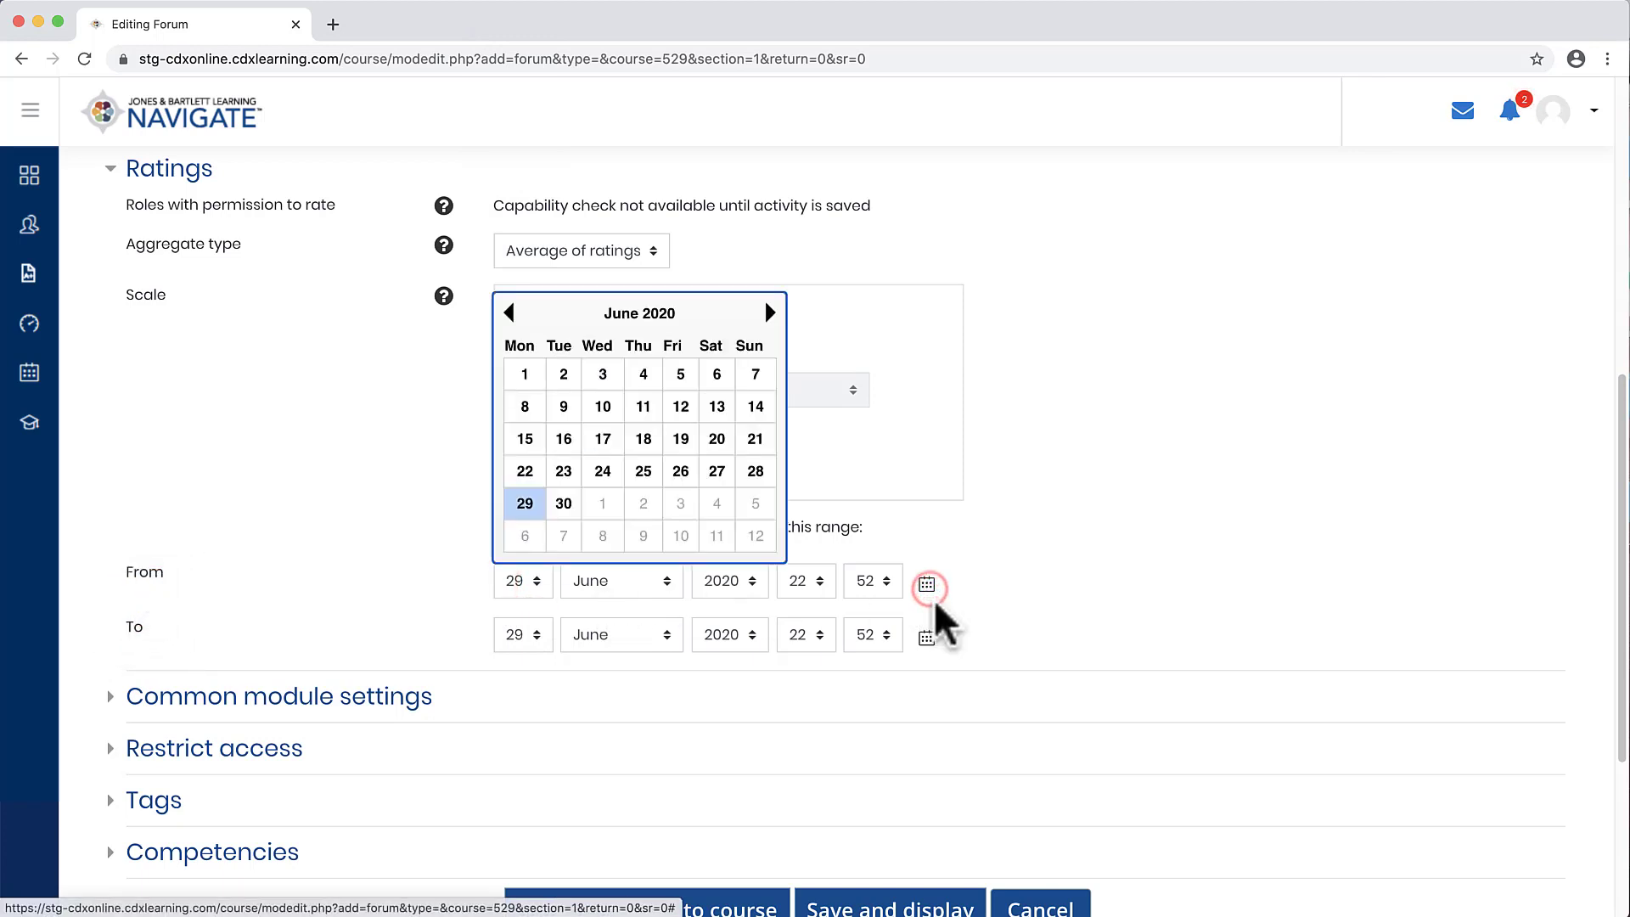
click(934, 600)
click(542, 635)
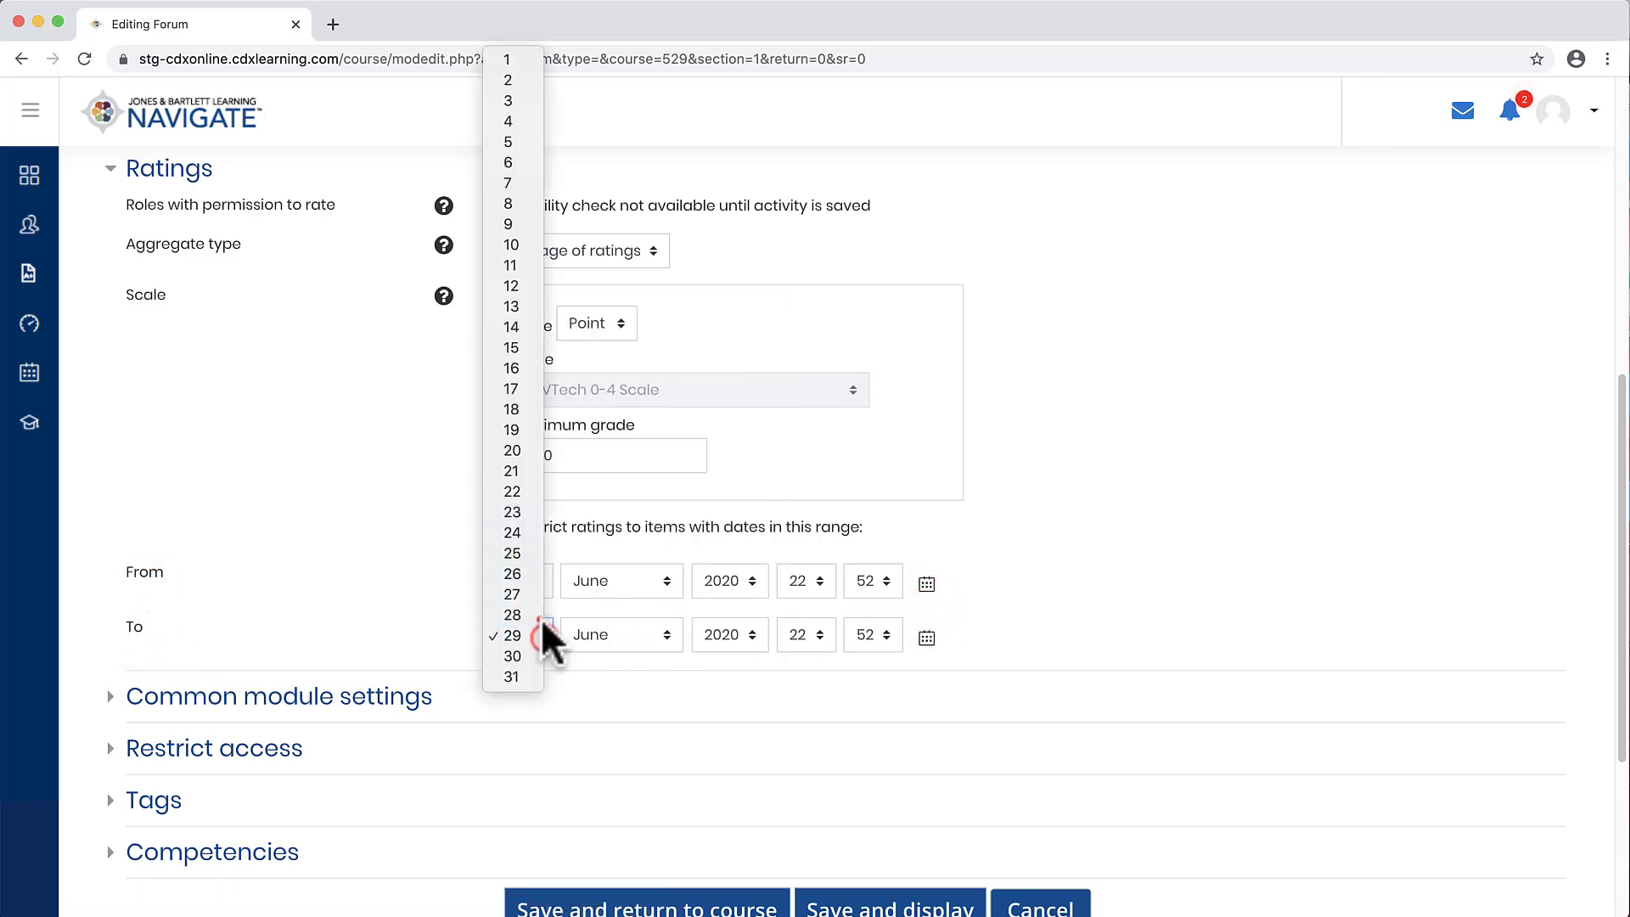
click(542, 618)
click(664, 637)
click(666, 656)
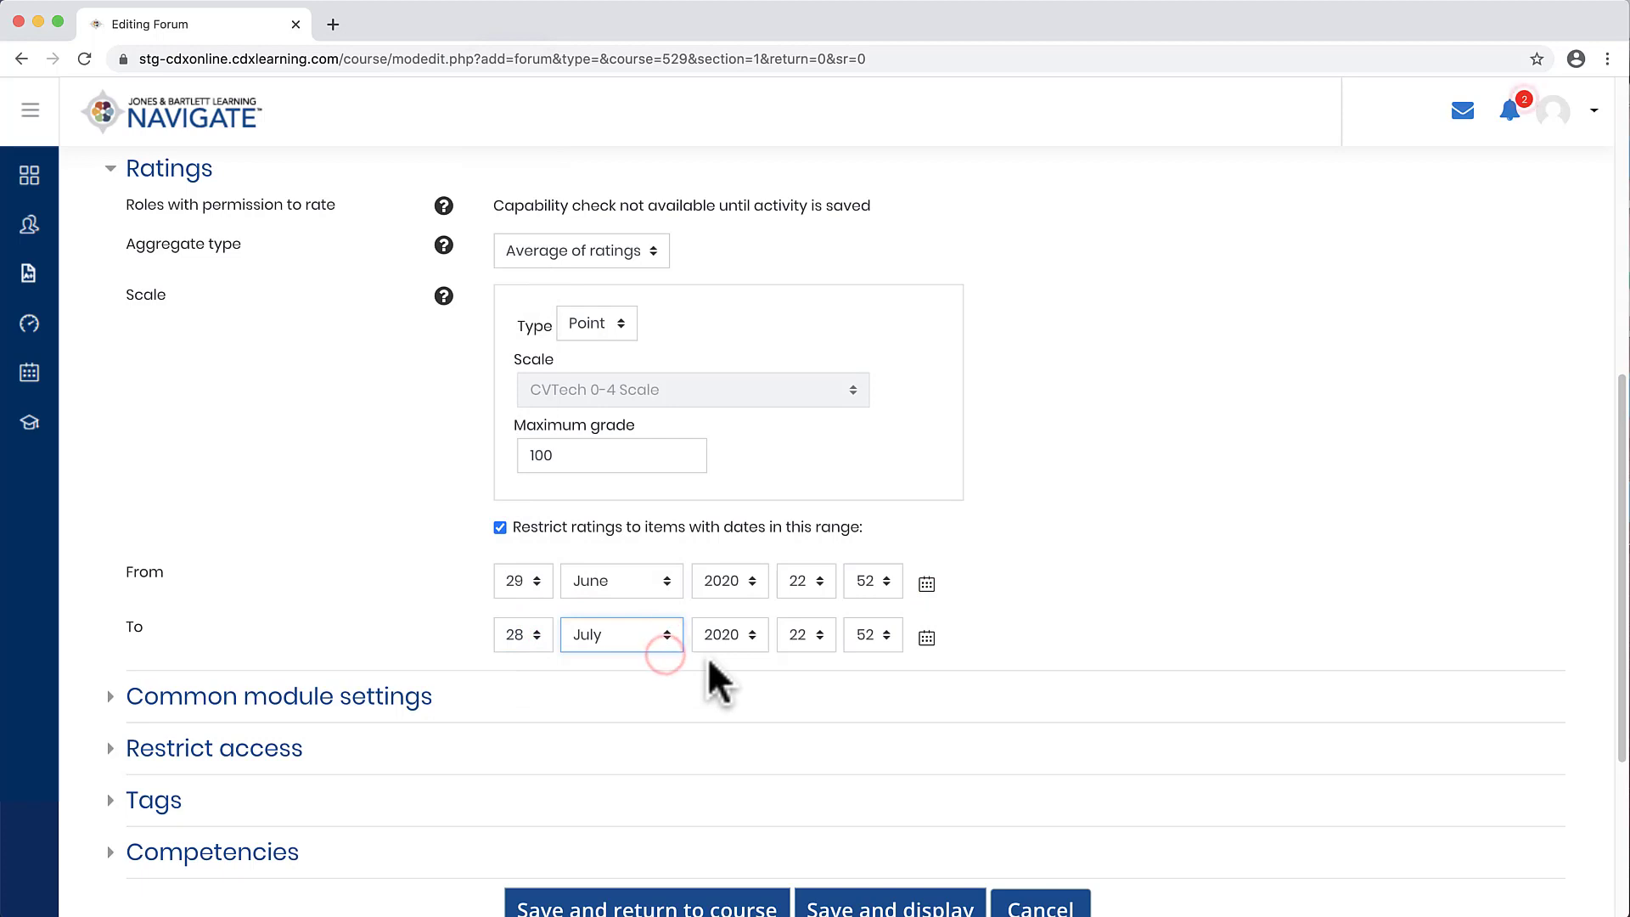
Step: Collapse the Ratings section and save the forum, returning to the course
click(203, 174)
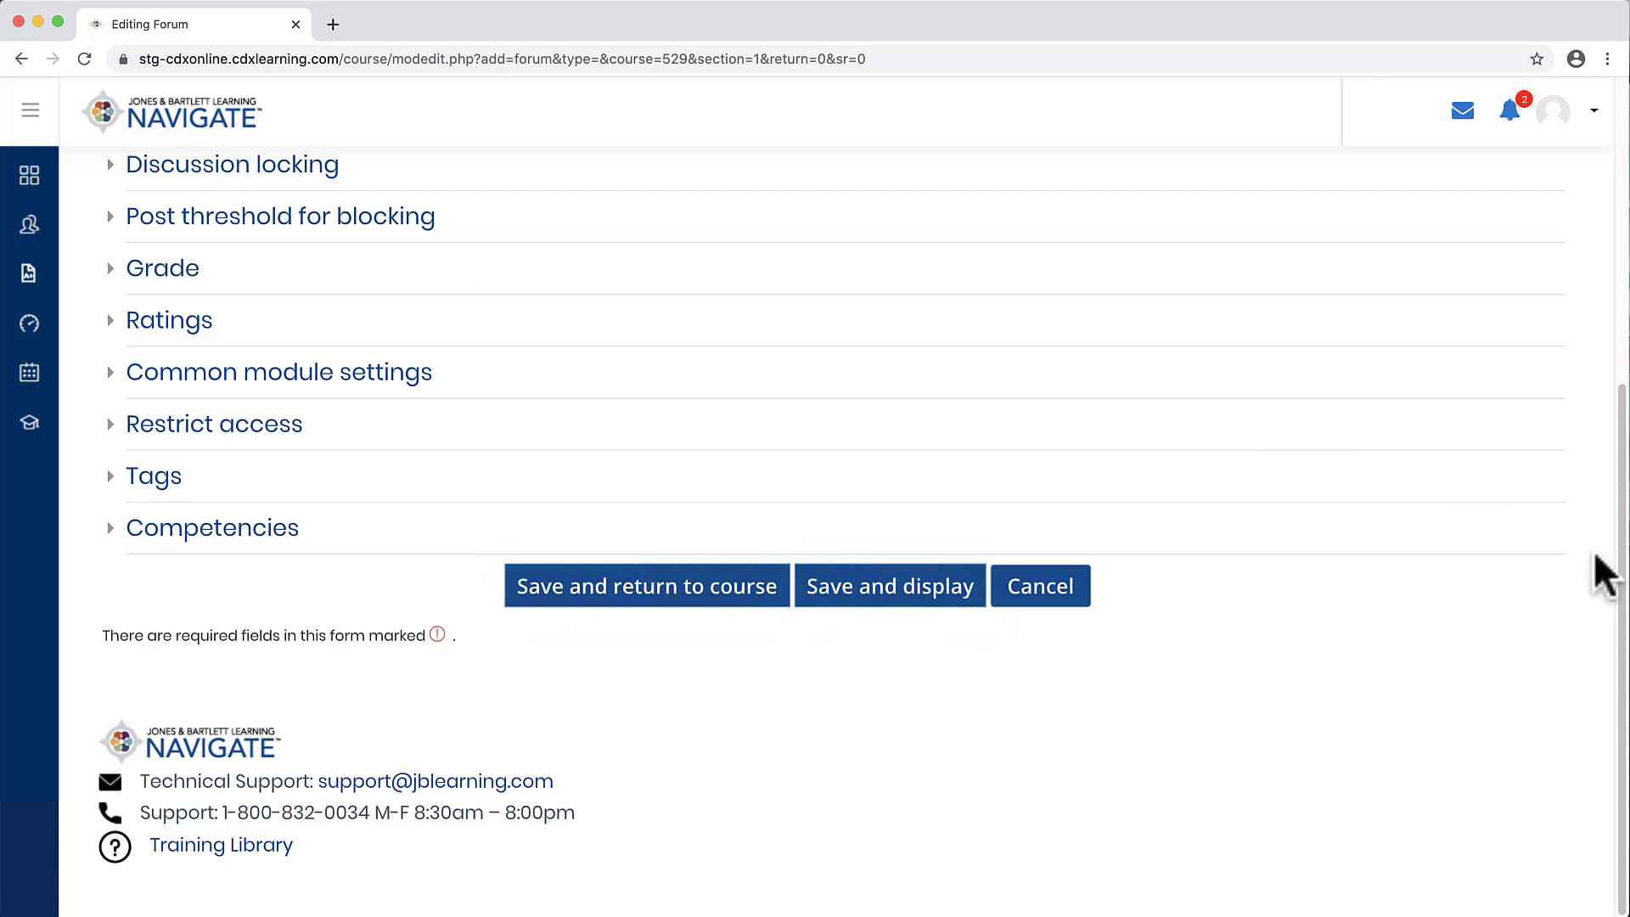
click(758, 602)
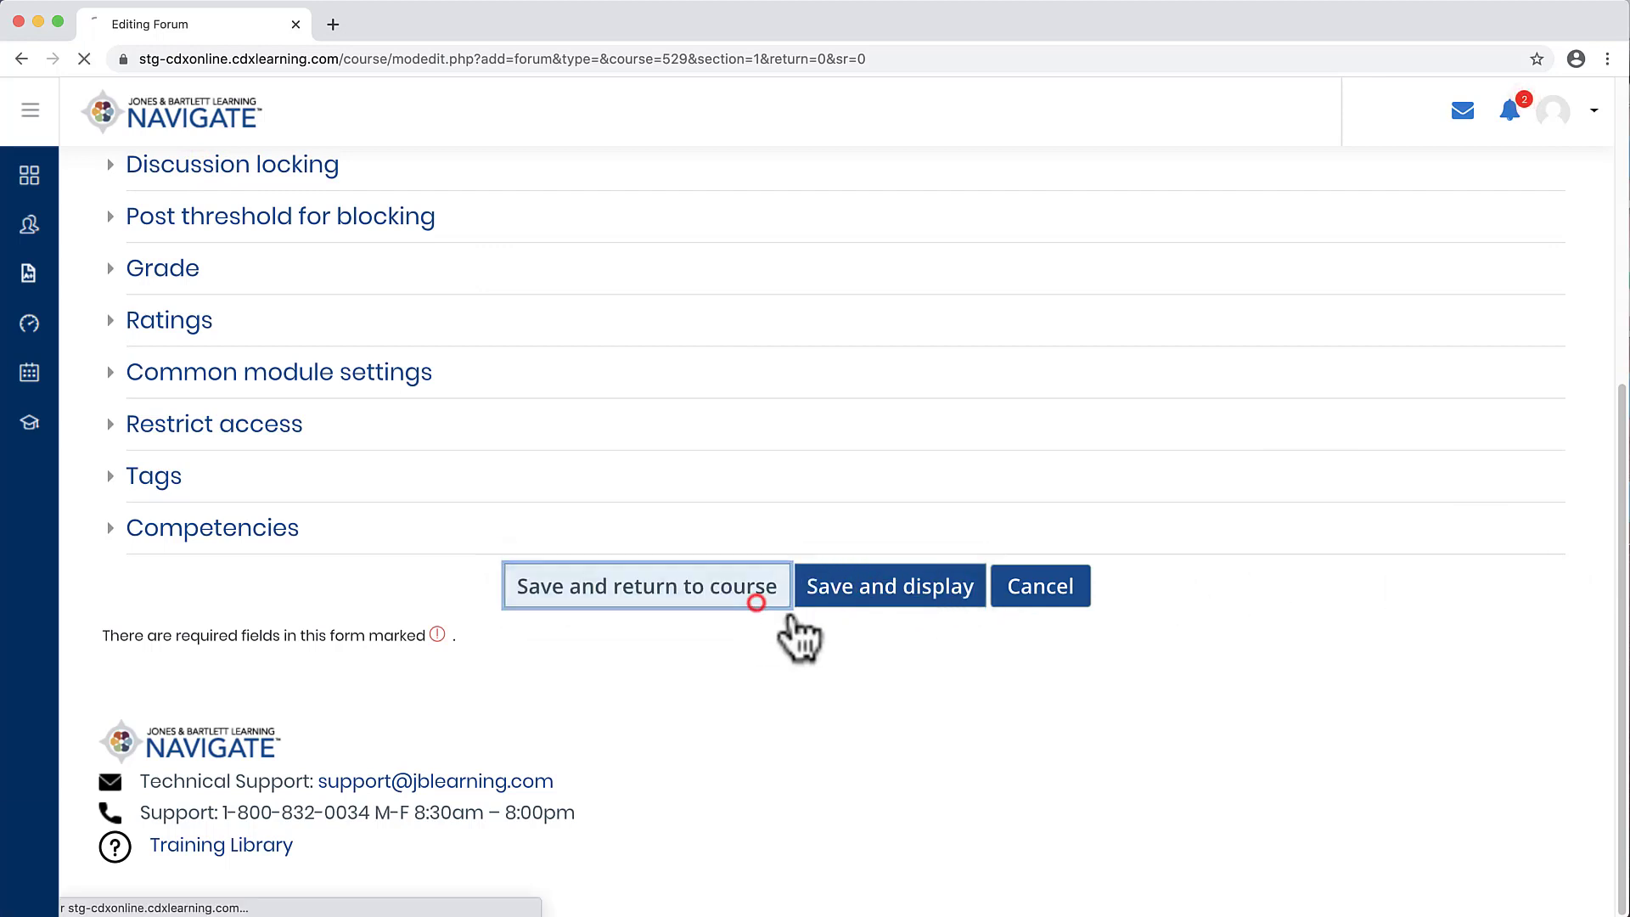
Step: Open the Chapter 1 Discussion forum and switch its display to Display replies flat, with newest first
scroll(816, 510, down, 10)
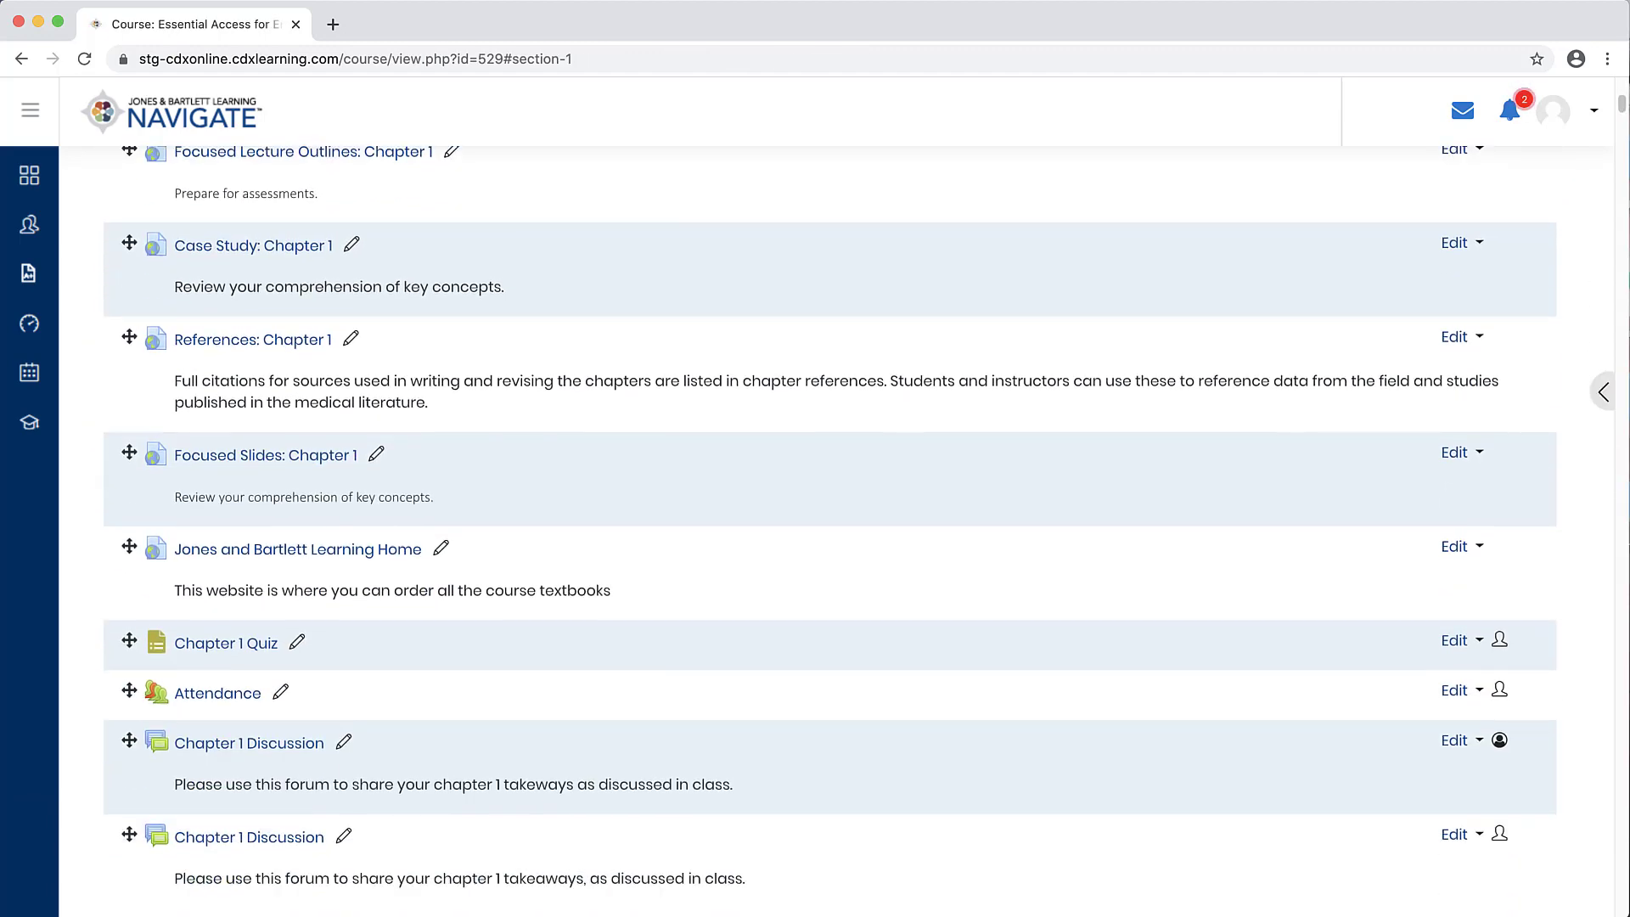
click(272, 748)
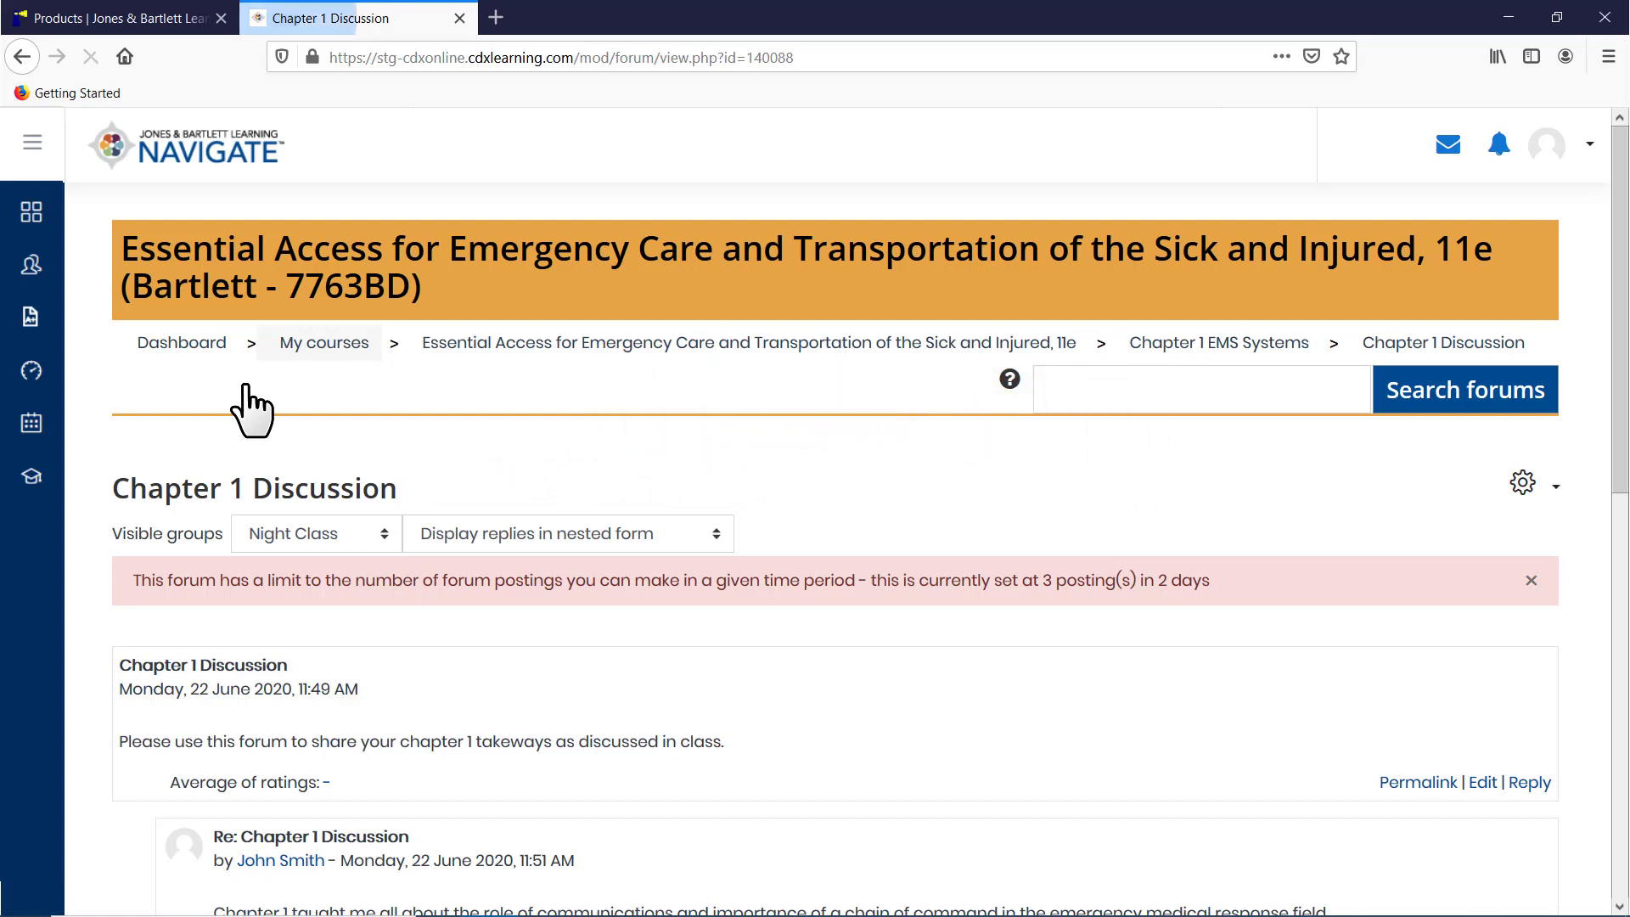
scroll(1622, 357, down, 3)
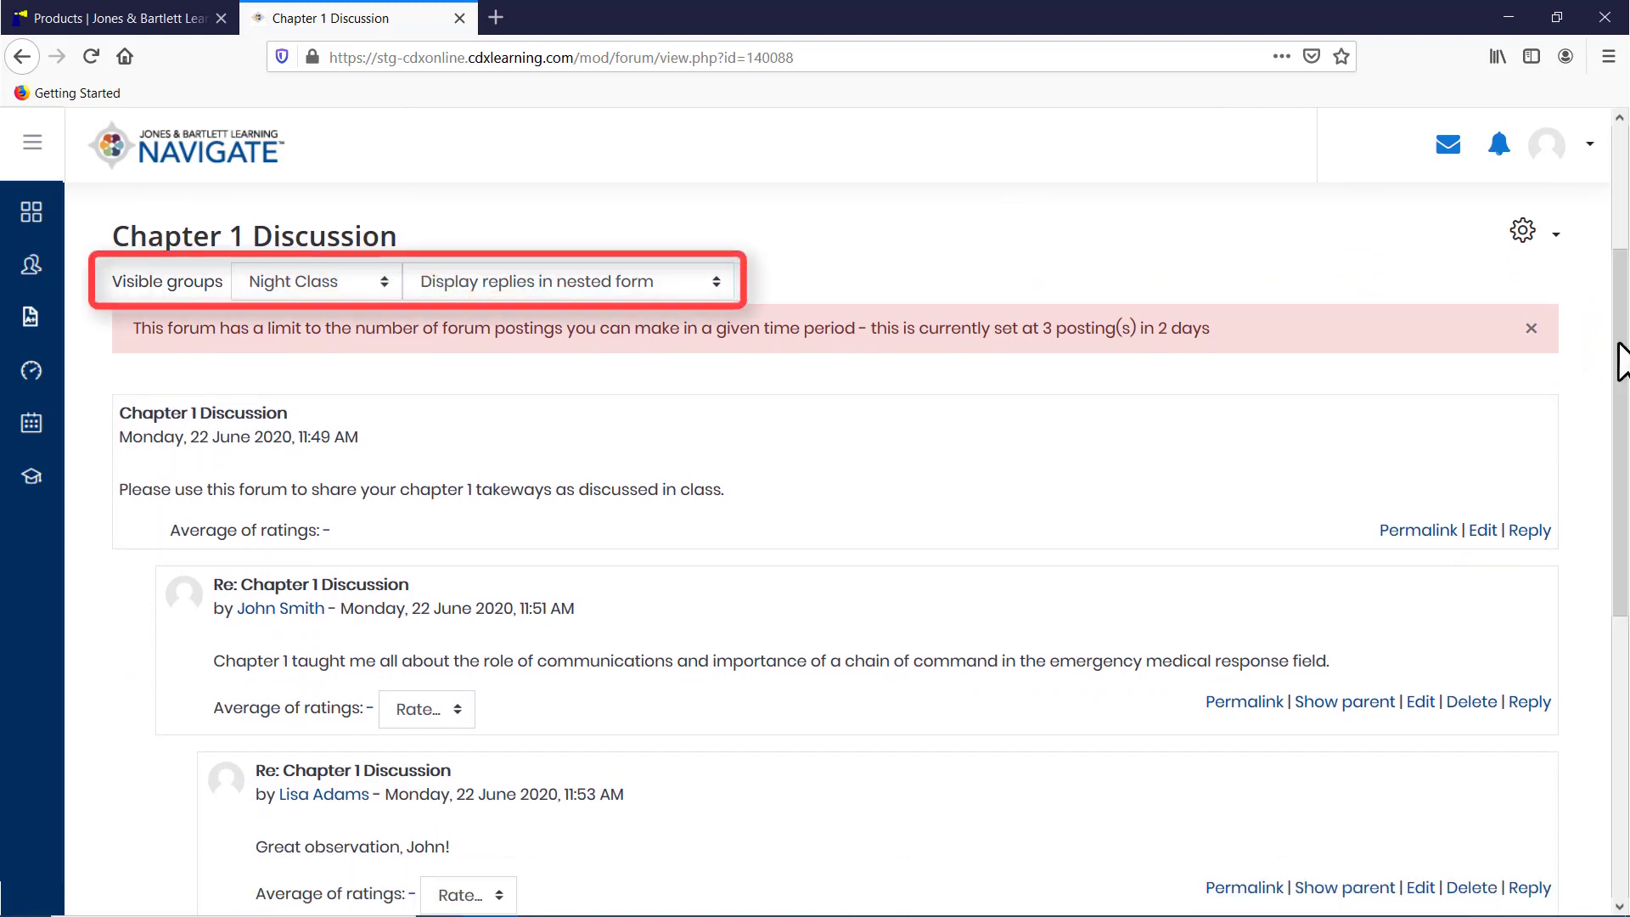
click(665, 282)
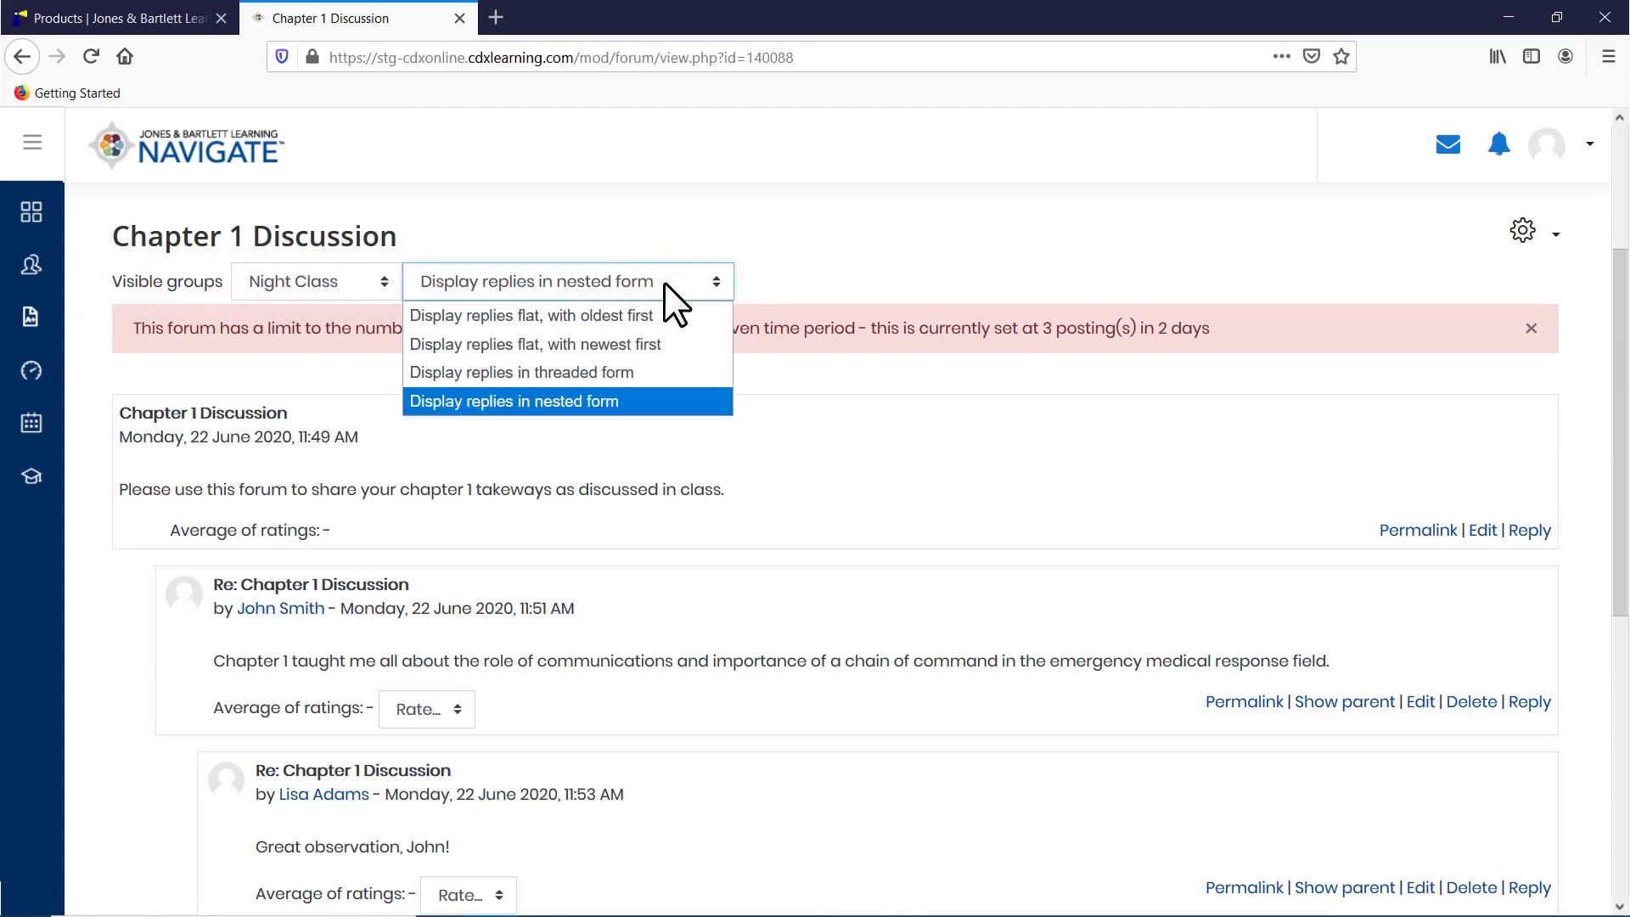
click(640, 343)
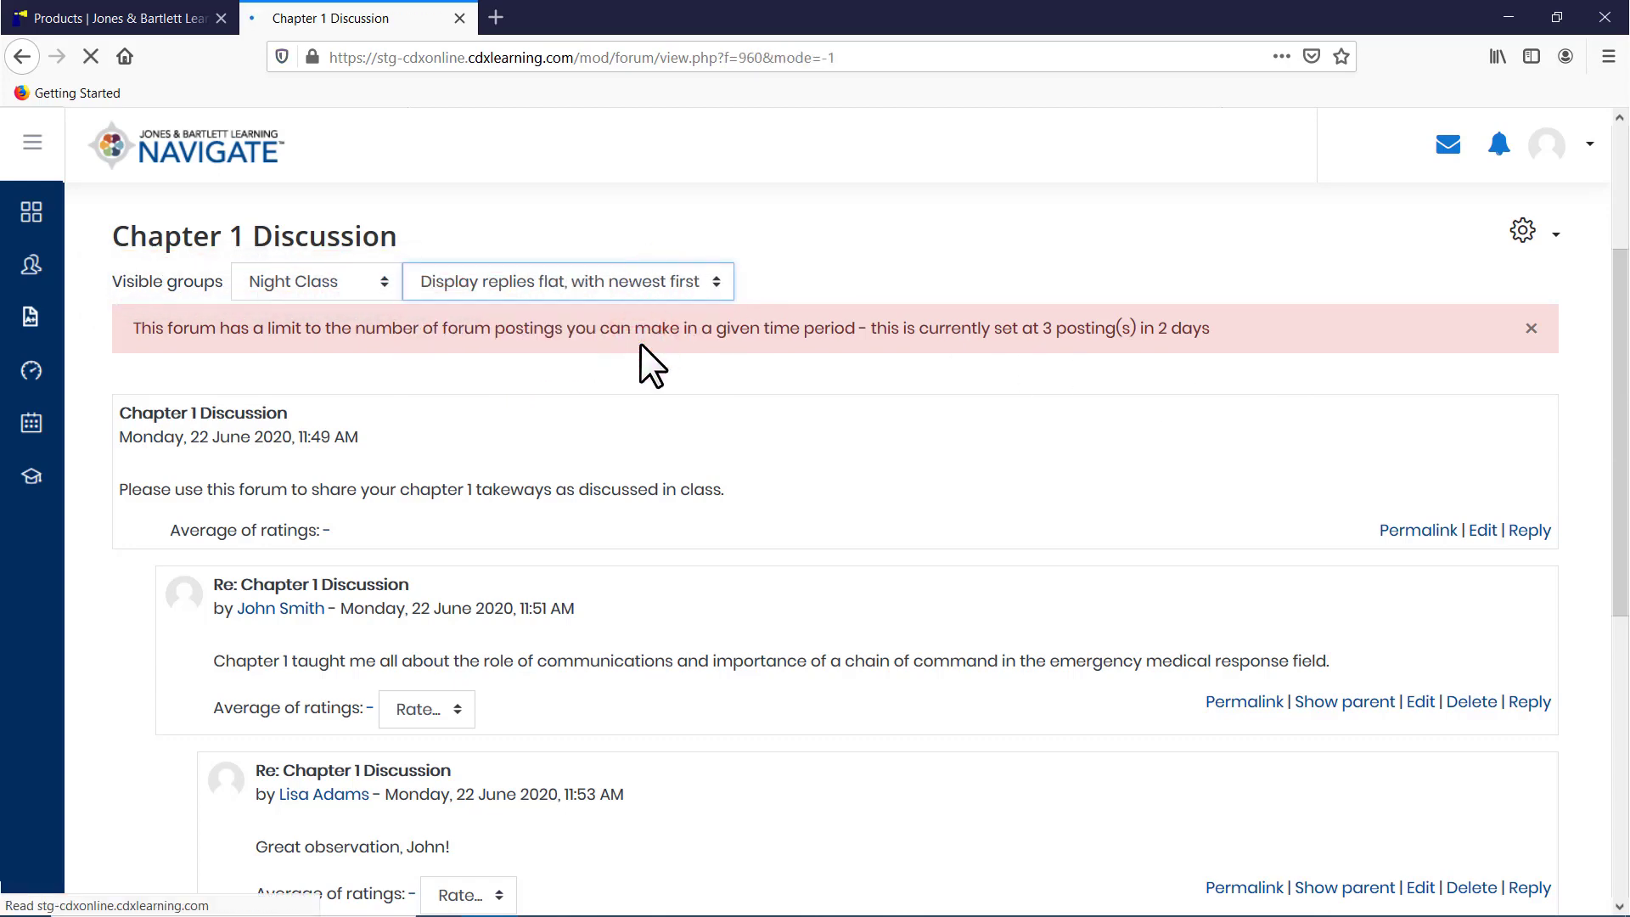
Step: Rate the reply about EMTs' critical work and responsibility with 100
drag(1618, 396, 1620, 586)
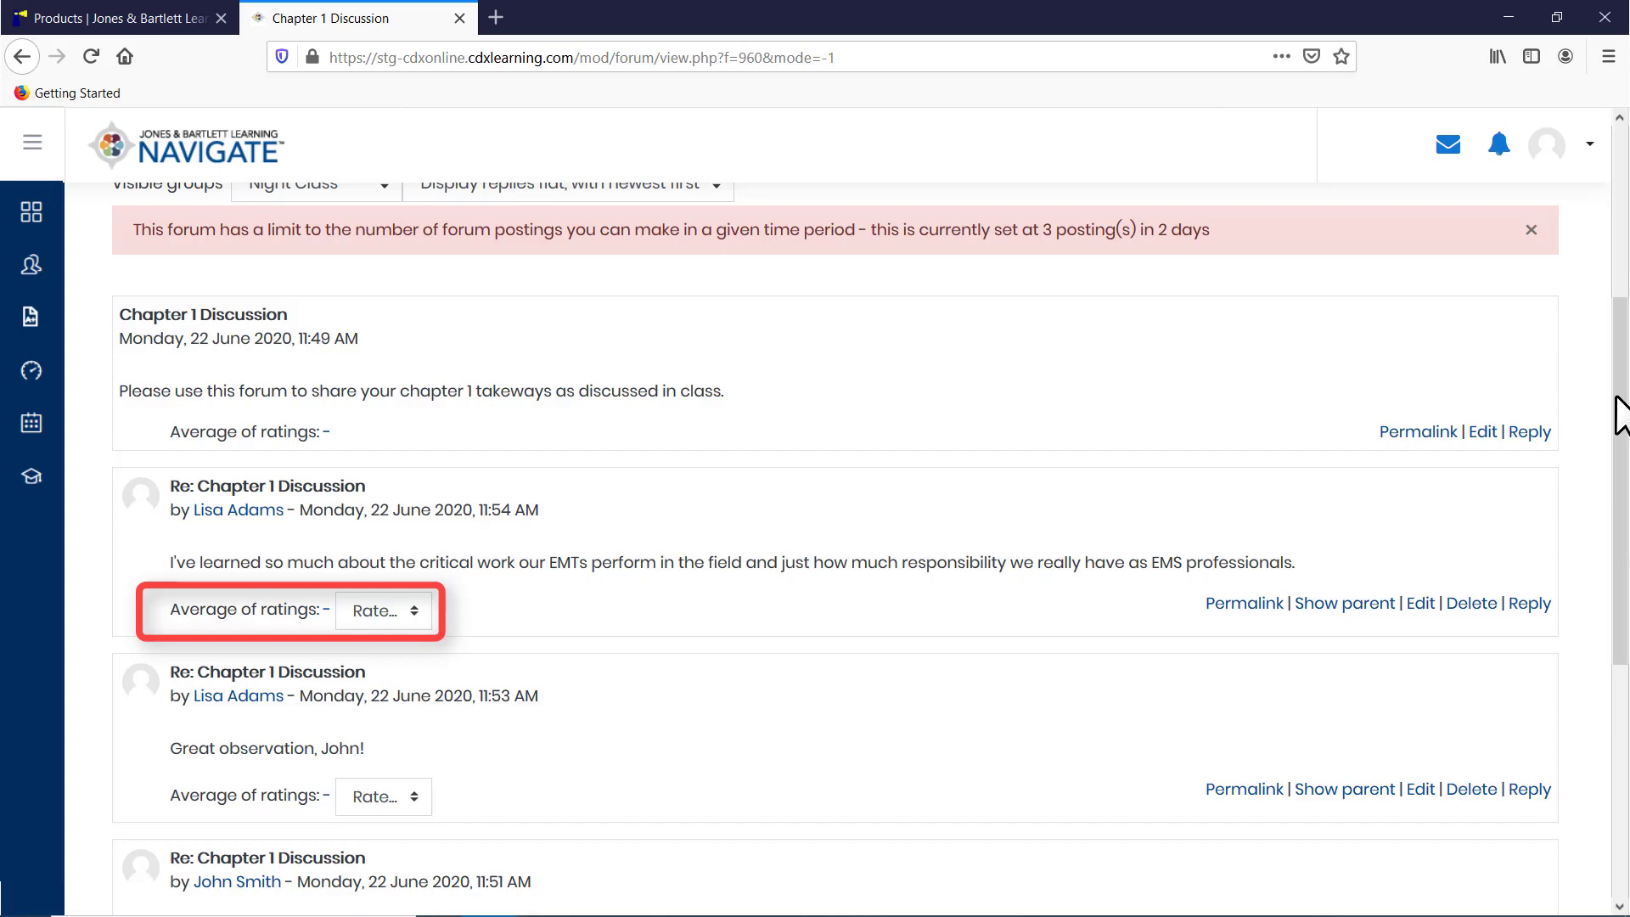
click(404, 610)
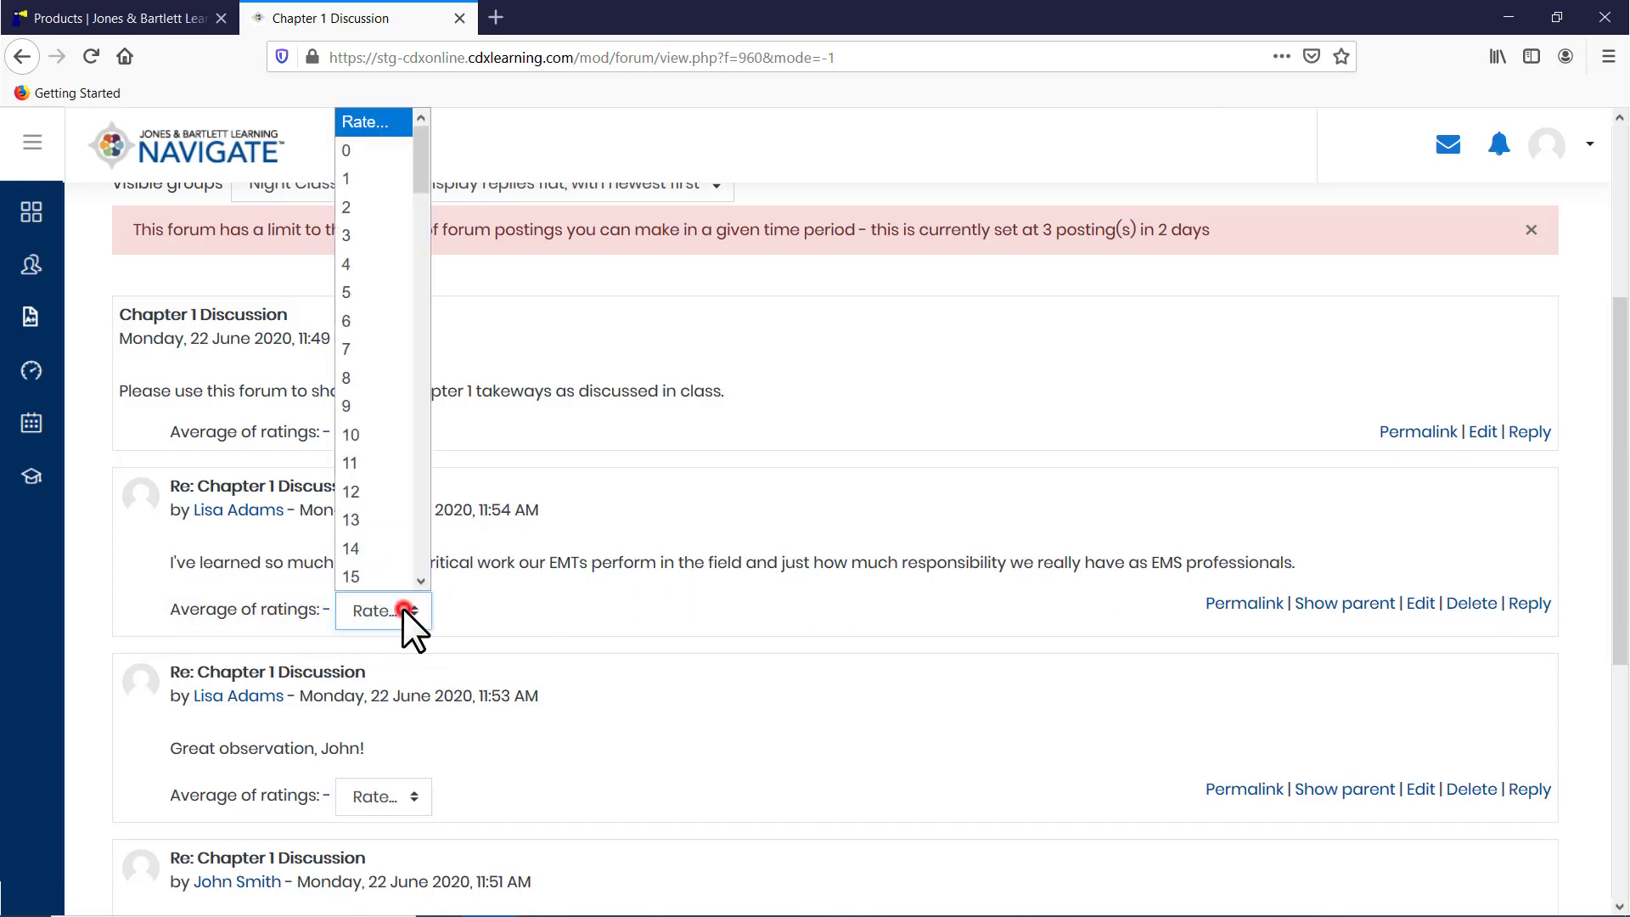
drag(425, 189, 431, 574)
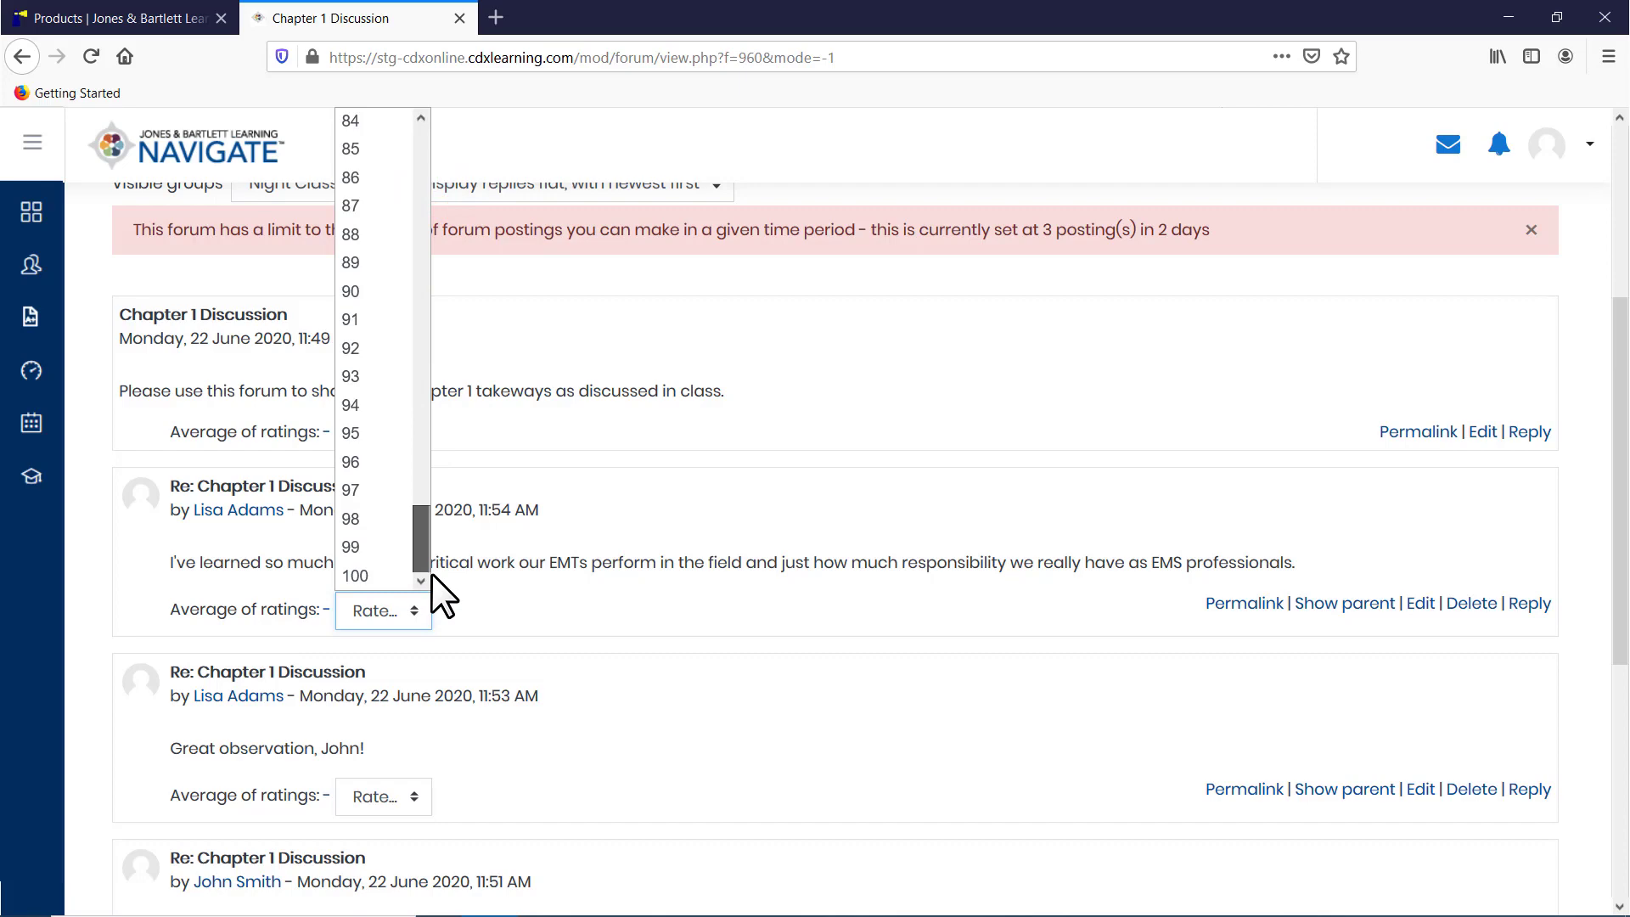
click(380, 575)
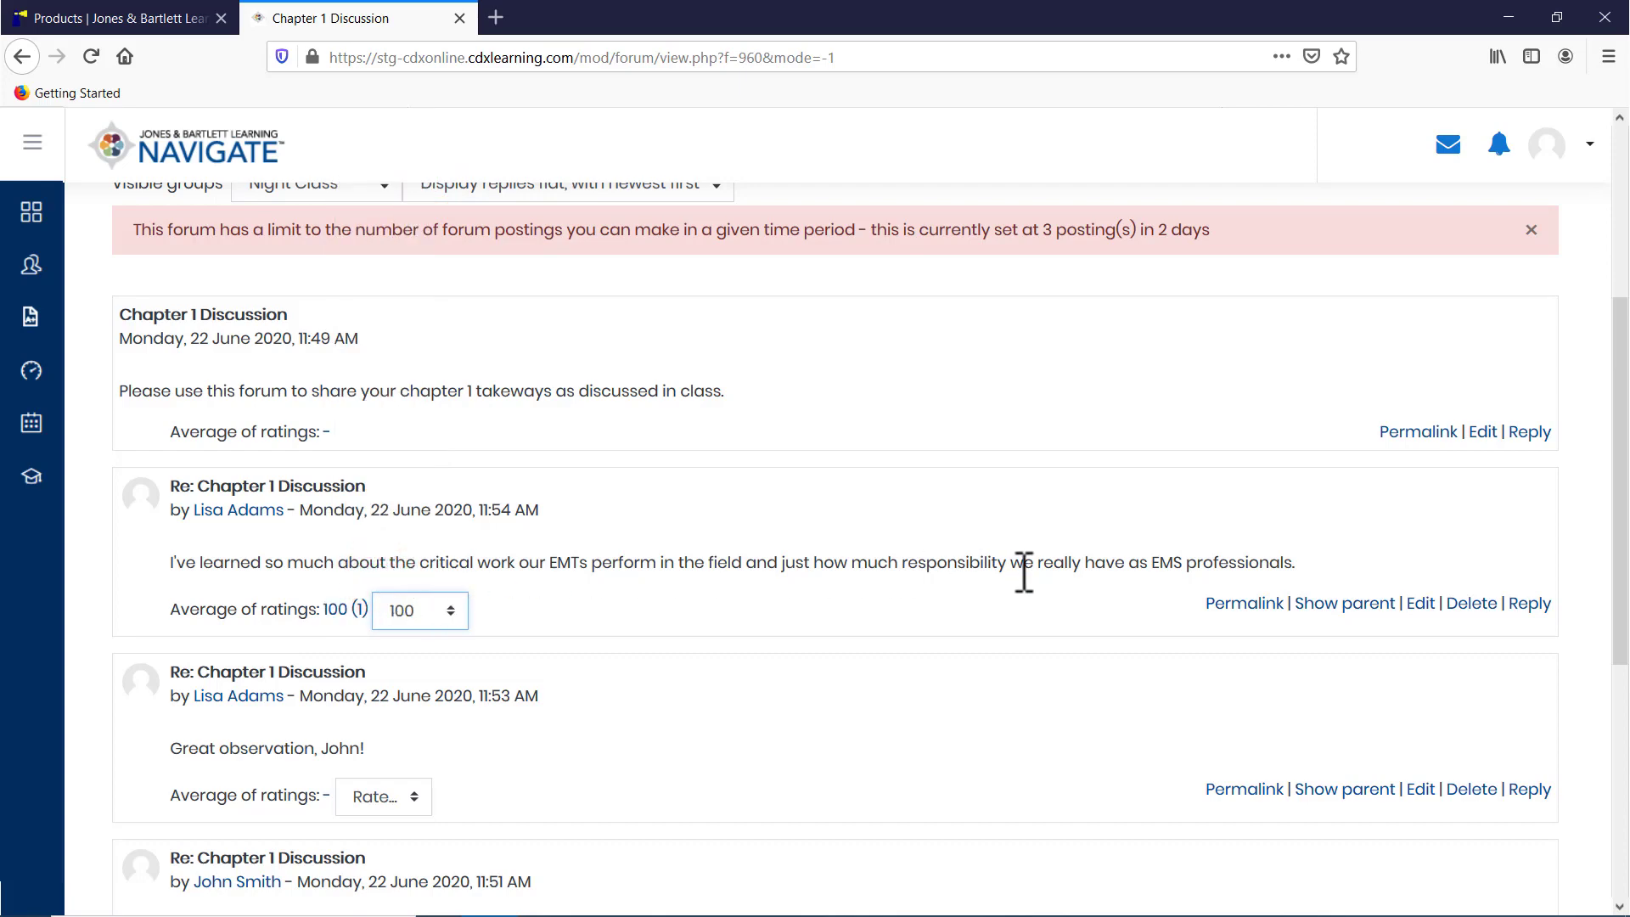
Step: Open the permalink of the rated reply and examine its web address
scroll(1024, 573, down, 2)
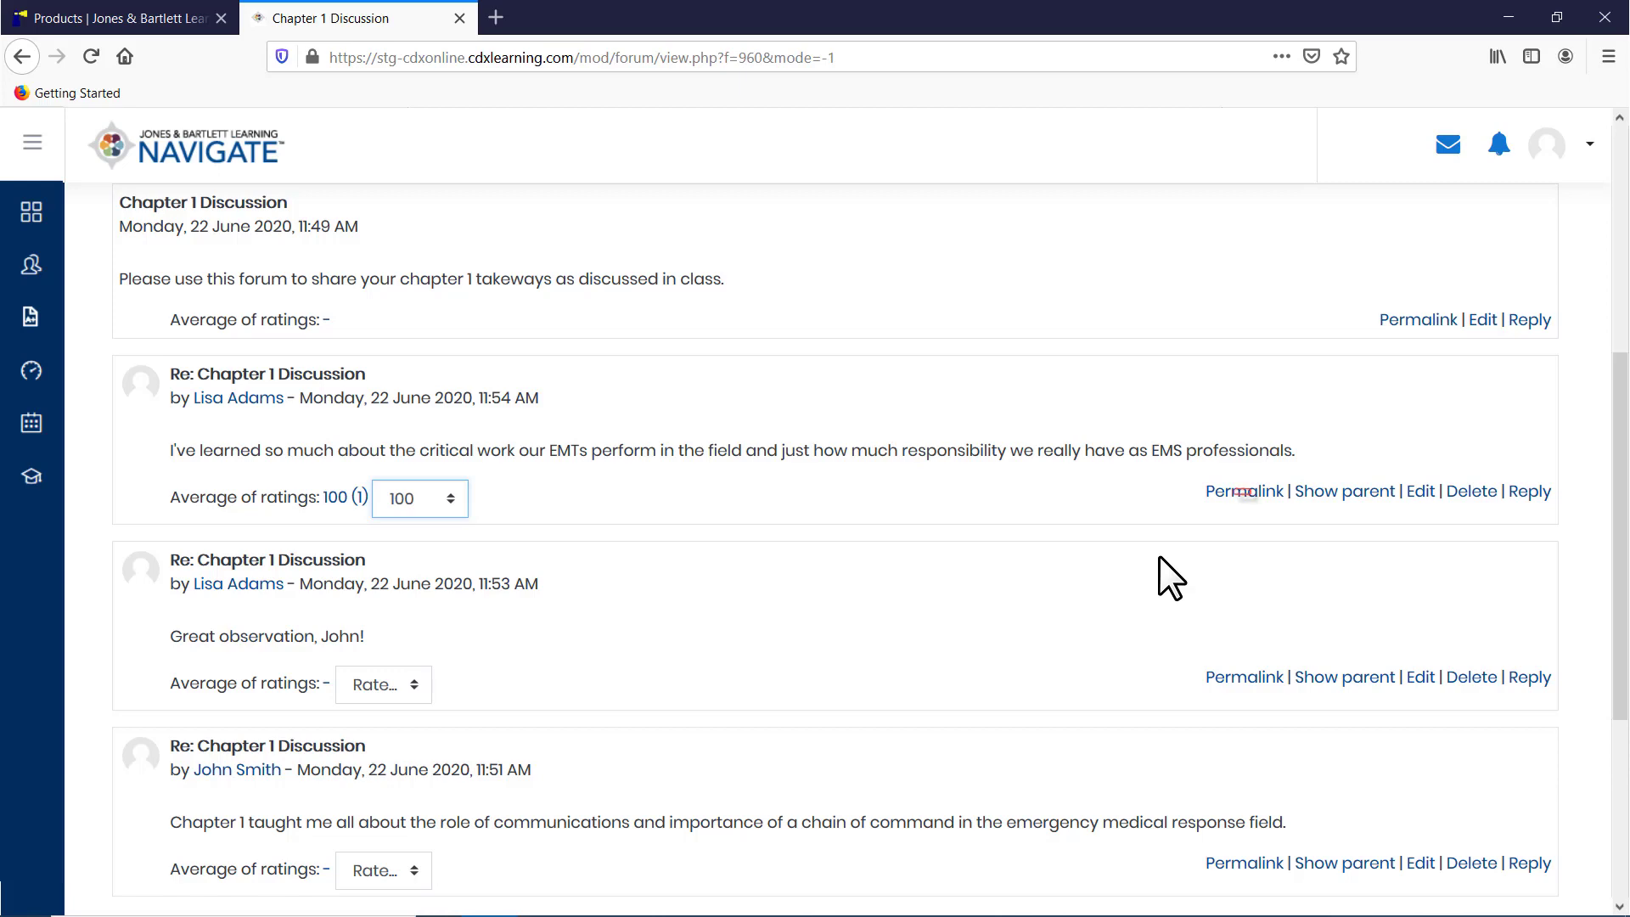
click(1241, 496)
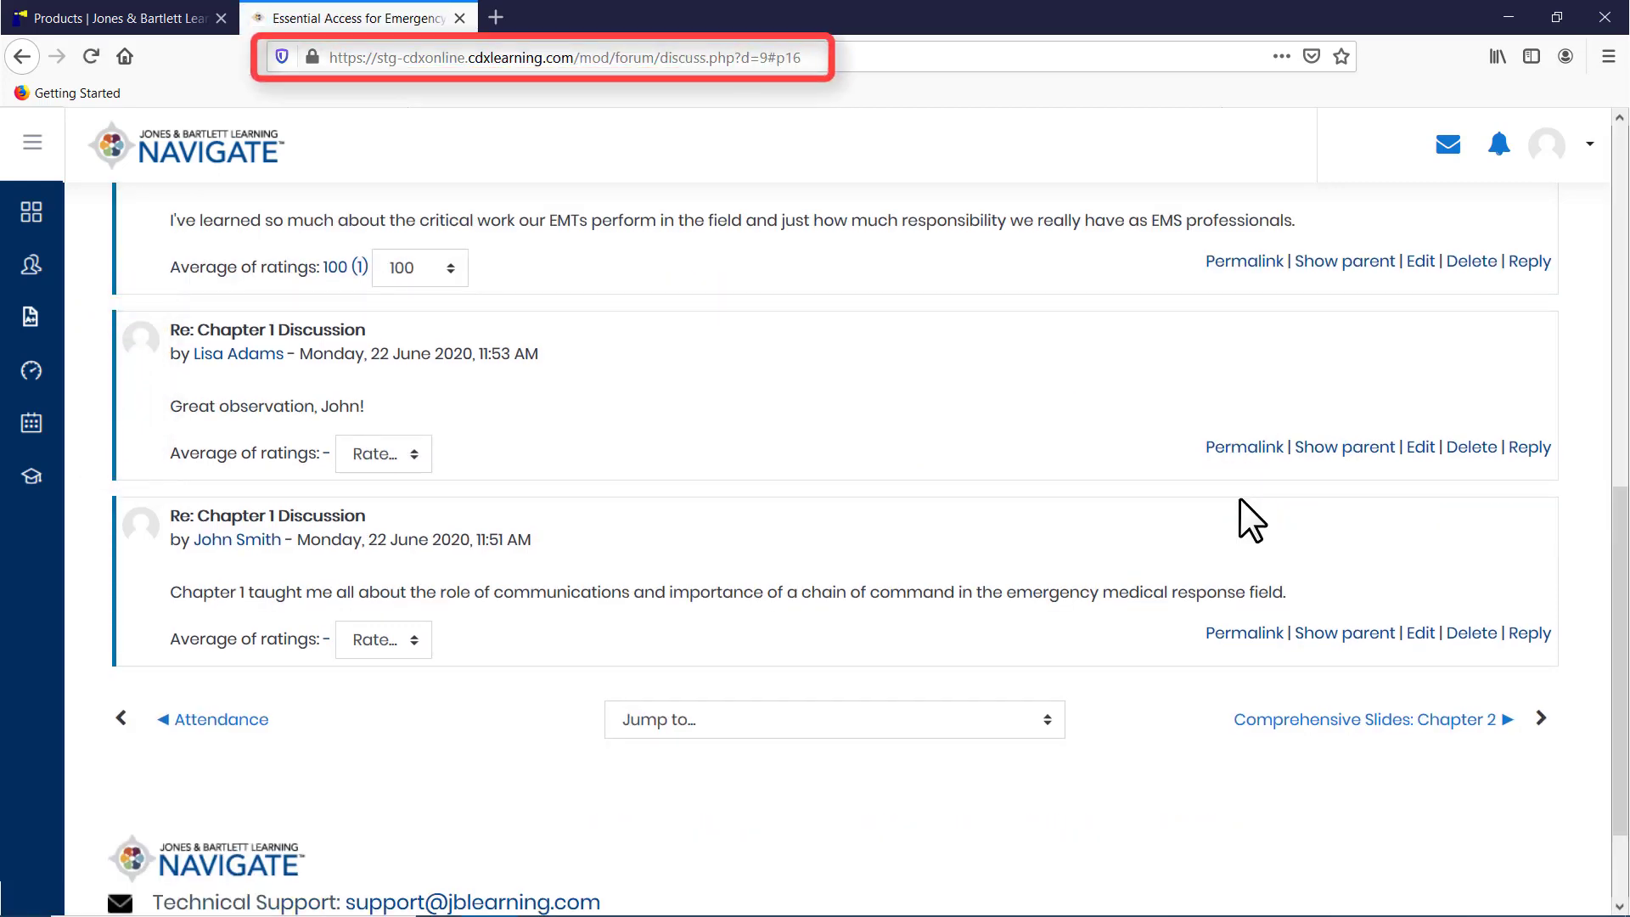
click(865, 57)
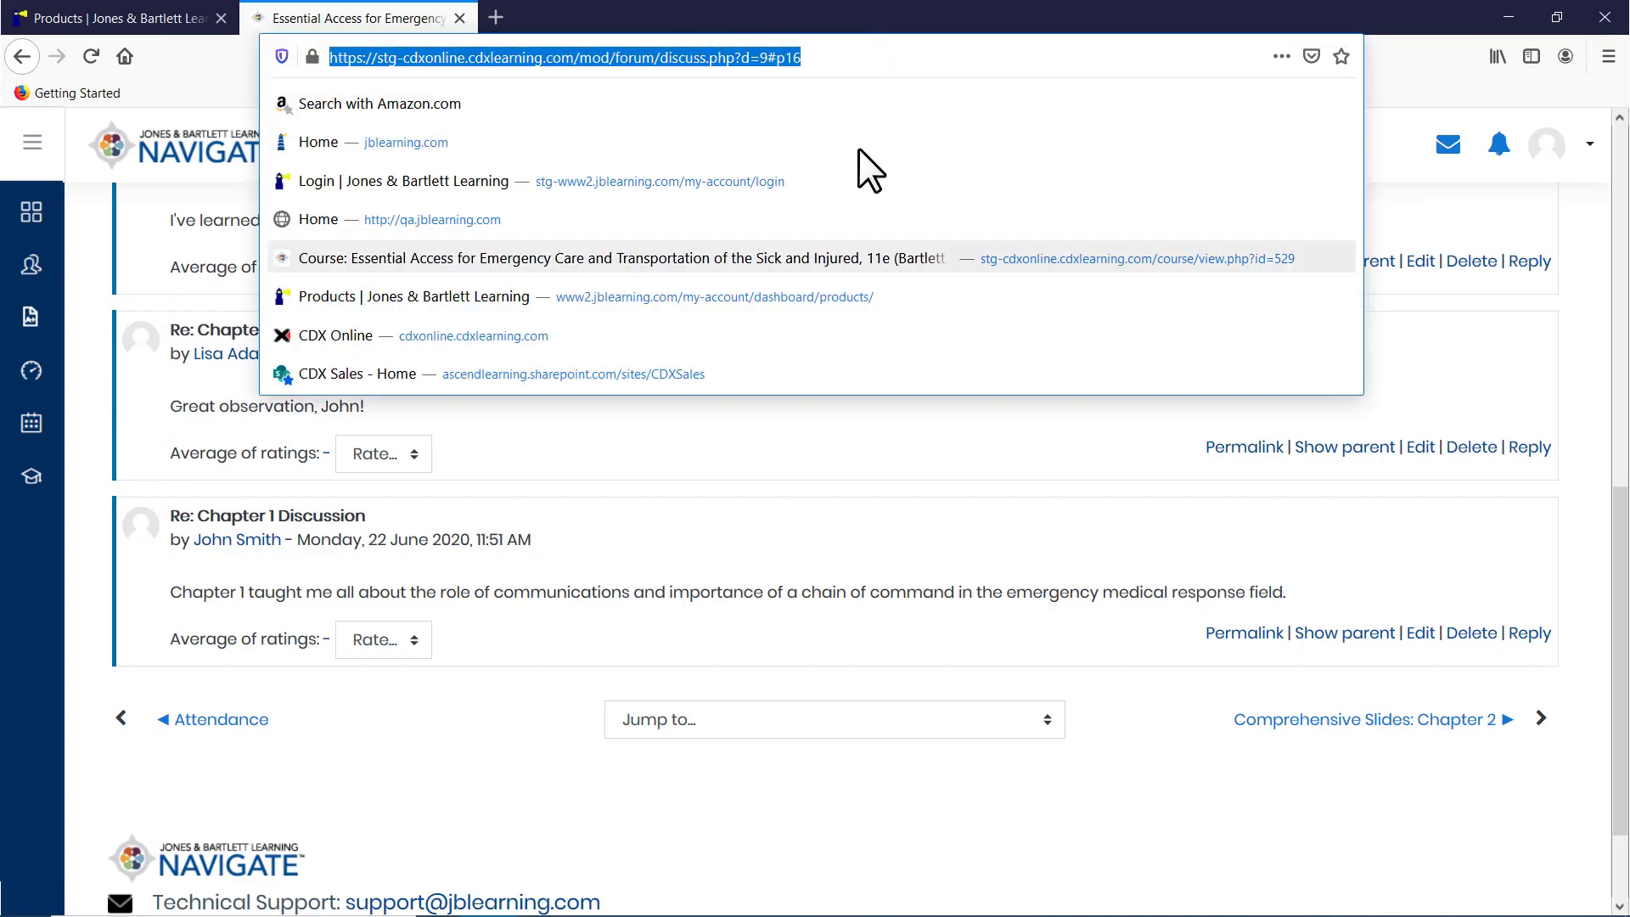
click(849, 461)
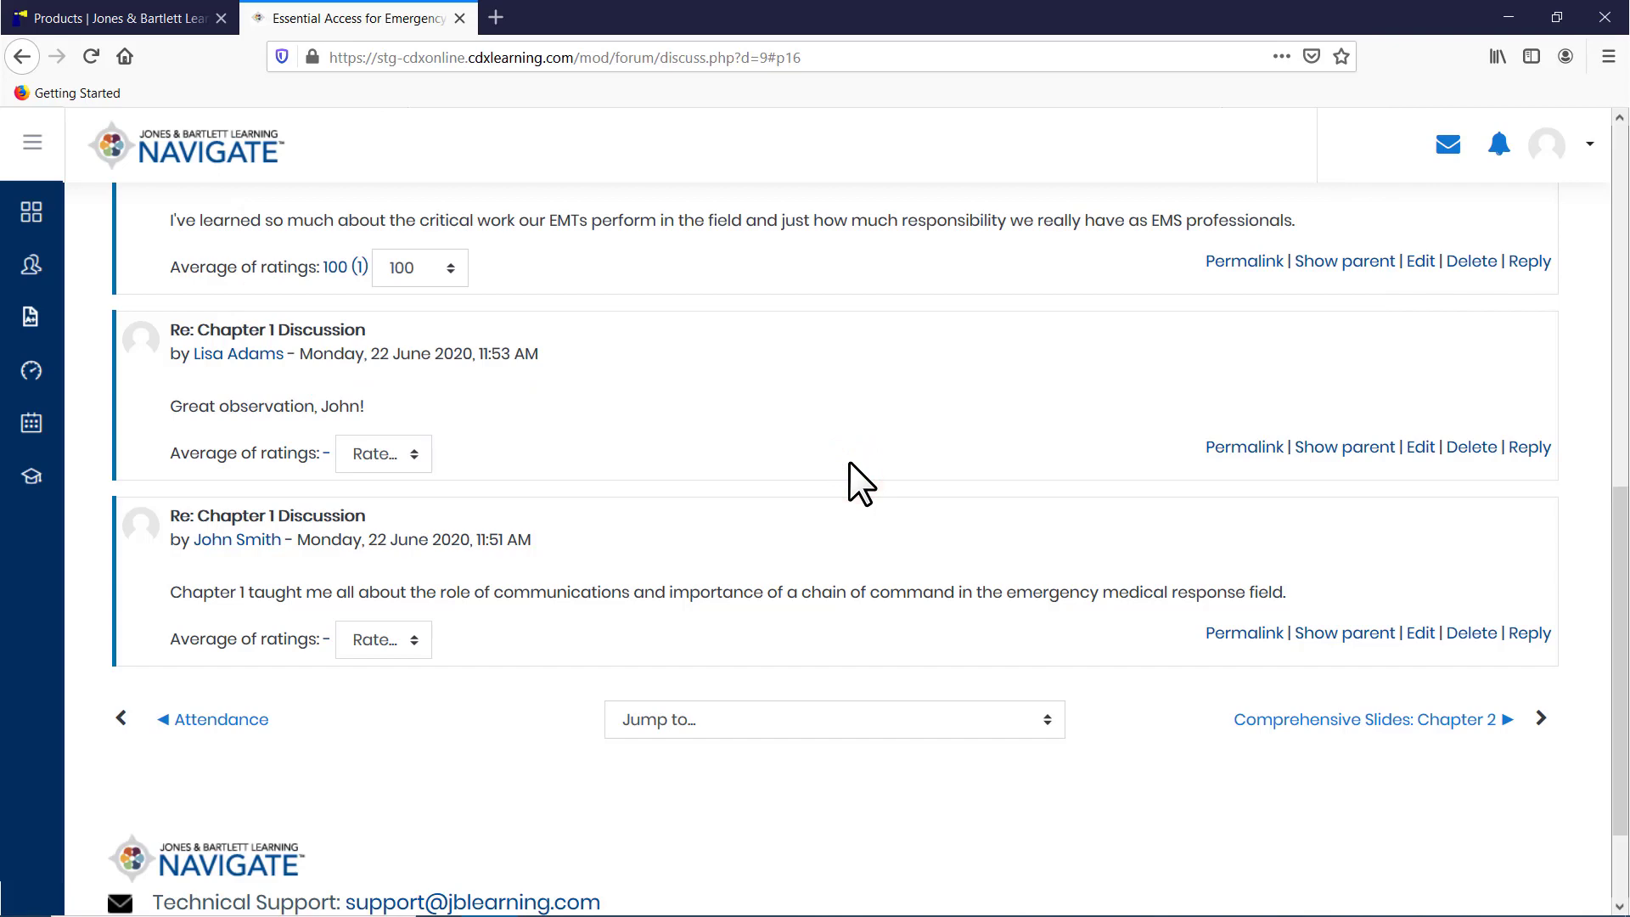